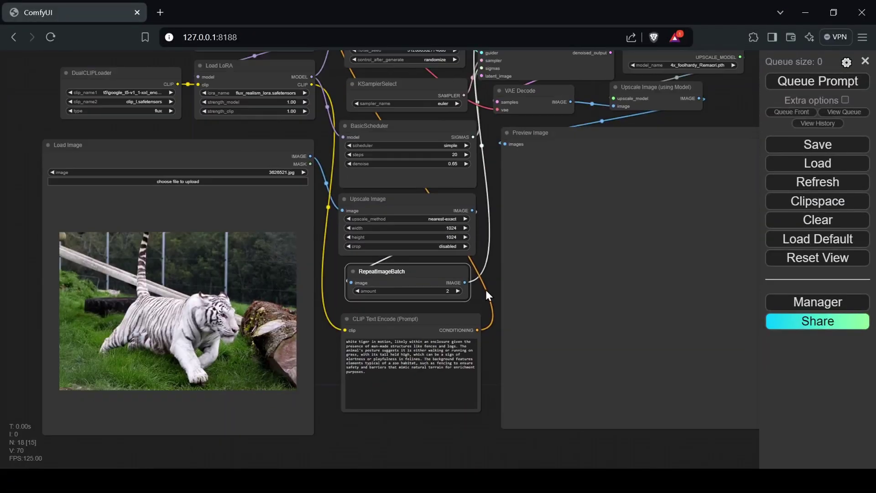
Queue the white-tiger image-to-image workflow and pan across the node graph
{"action": "left_click", "coordinate": [817, 80]}
{"action": "left_click_drag", "start_coordinate": [741, 97], "coordinate": [710, 120]}
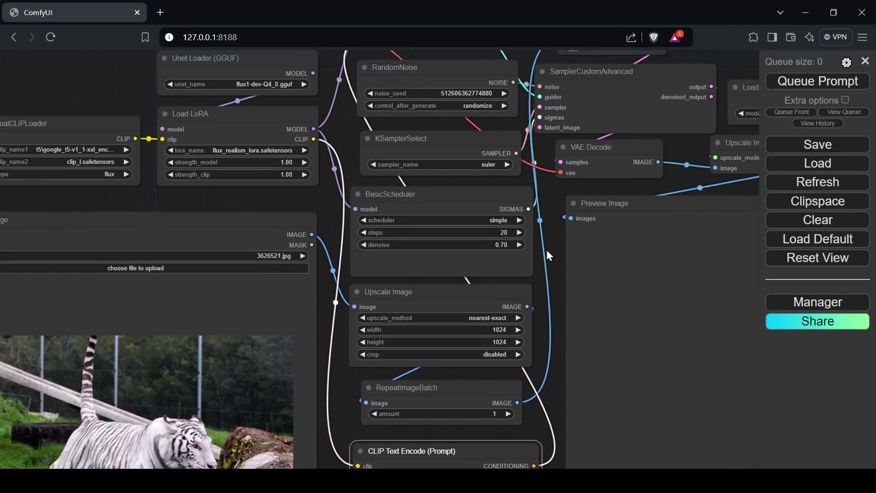
Raise the BasicScheduler steps from 20 to 21
{"action": "left_click_drag", "start_coordinate": [546, 250], "coordinate": [549, 265]}
{"action": "left_click", "coordinate": [521, 253]}
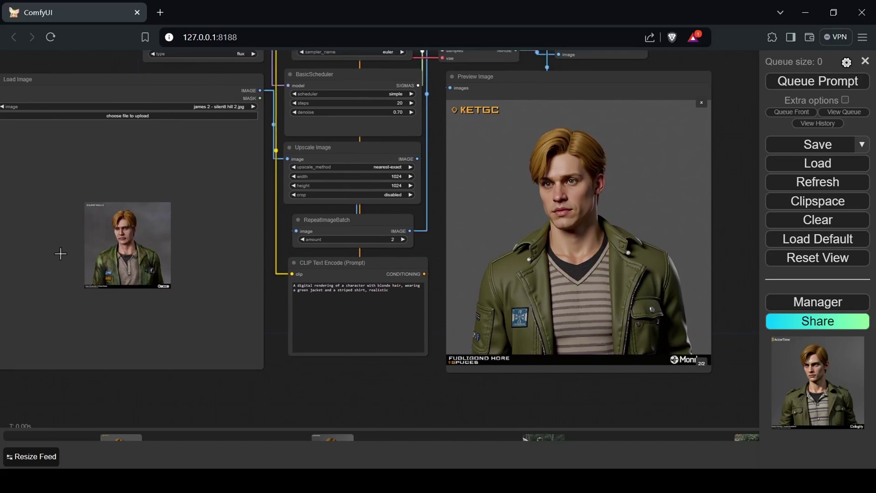
Zoom into the Preview Image node and flip between both renders, ending on image 1 of 2
{"action": "scroll", "coordinate": [80, 263], "scroll_direction": "up", "scroll_amount": 10}
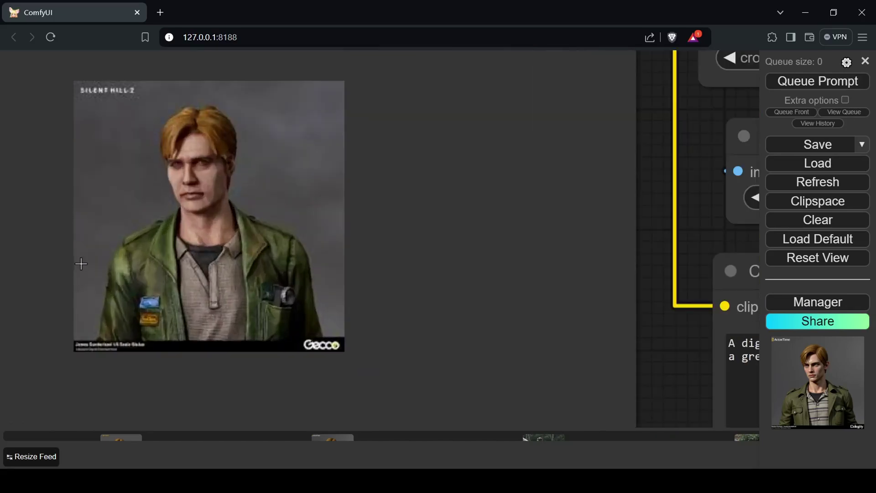
{"action": "scroll", "coordinate": [229, 297], "scroll_direction": "down", "scroll_amount": 8}
{"action": "left_click_drag", "start_coordinate": [562, 422], "coordinate": [292, 410]}
{"action": "scroll", "coordinate": [626, 392], "scroll_direction": "up", "scroll_amount": 1}
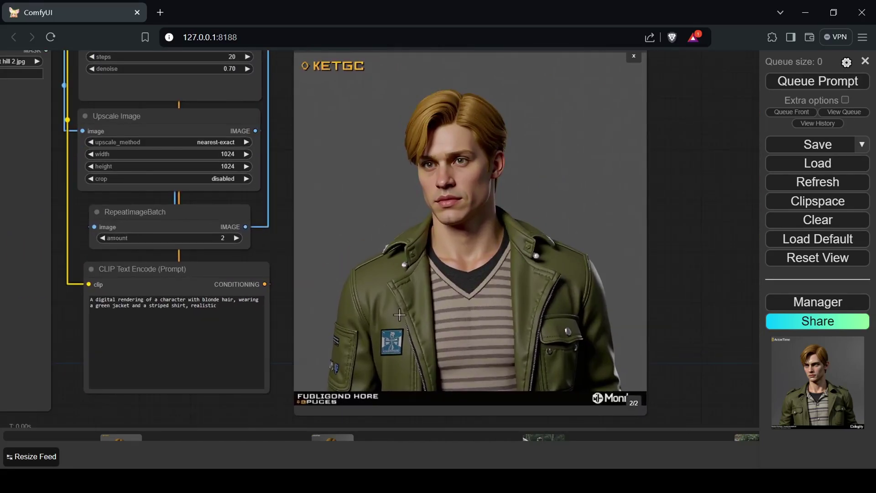
{"action": "left_click", "coordinate": [634, 404]}
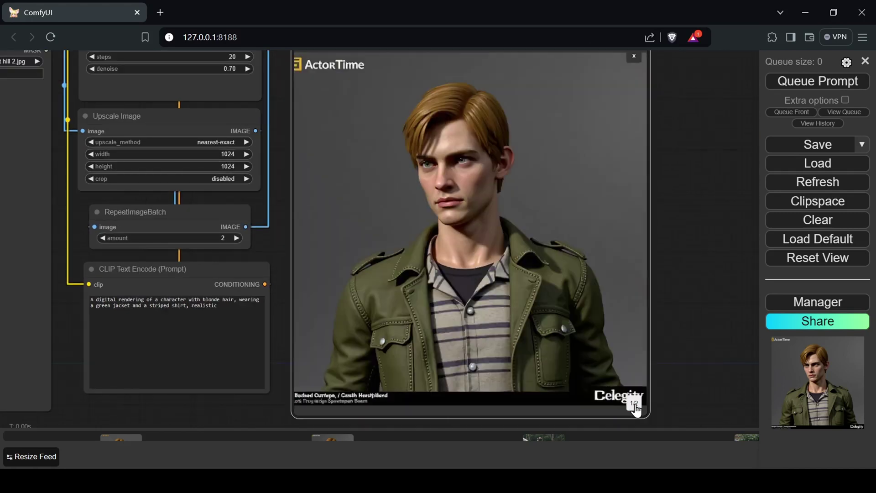
{"action": "left_click", "coordinate": [635, 405]}
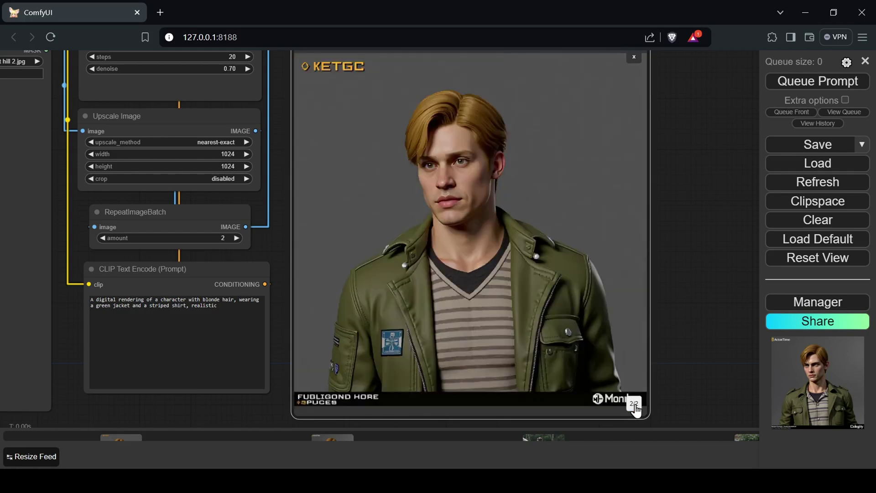
{"action": "left_click", "coordinate": [634, 405]}
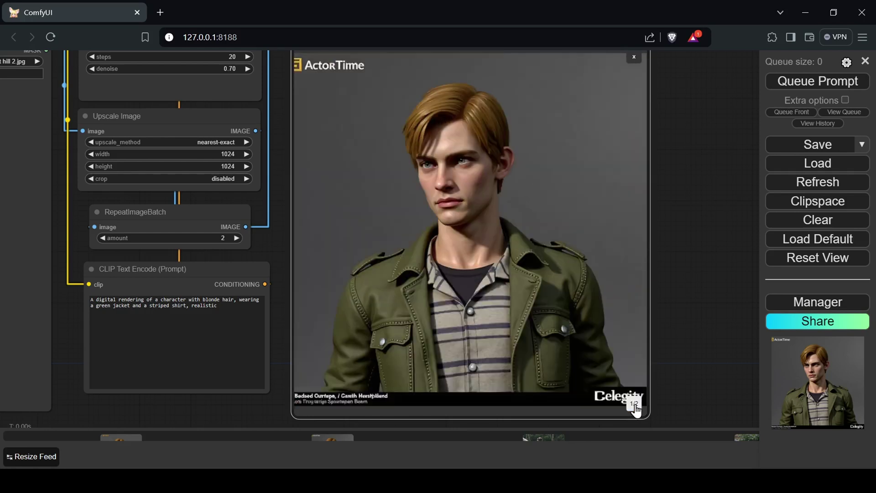
{"action": "left_click_drag", "start_coordinate": [254, 411], "coordinate": [279, 418]}
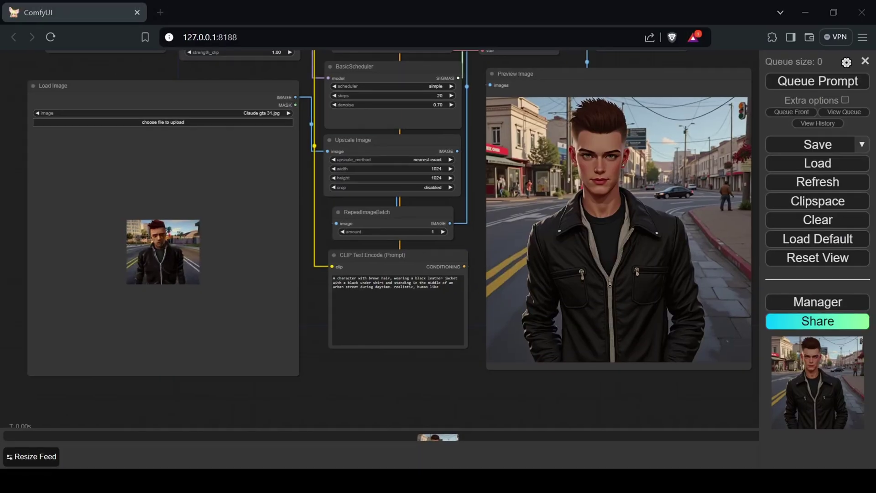
Inspect the black-leather-jacket street render in the Preview Image node and open it in the lightbox
{"action": "scroll", "coordinate": [174, 288], "scroll_direction": "up", "scroll_amount": 6}
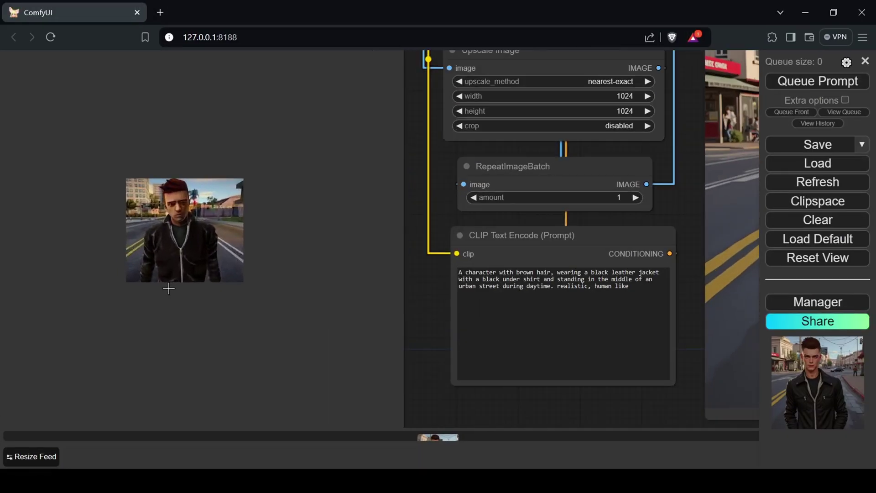
{"action": "left_click_drag", "start_coordinate": [612, 302], "coordinate": [204, 321]}
{"action": "scroll", "coordinate": [657, 372], "scroll_direction": "down", "scroll_amount": 6}
{"action": "left_click_drag", "start_coordinate": [493, 336], "coordinate": [276, 344]}
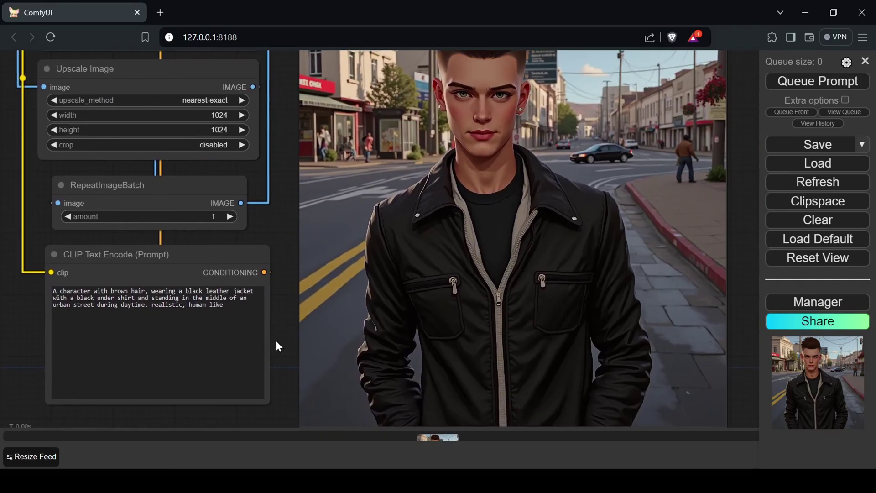
{"action": "scroll", "coordinate": [276, 345], "scroll_direction": "down", "scroll_amount": 2}
{"action": "left_click", "coordinate": [637, 375]}
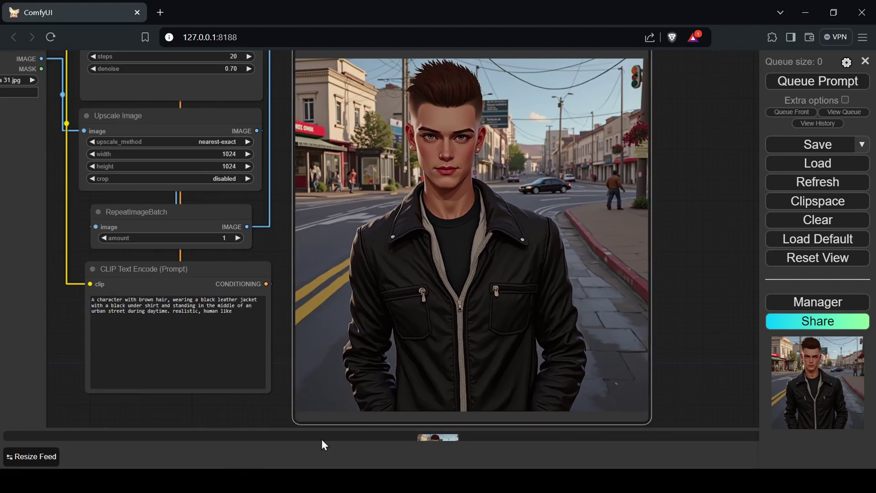
{"action": "left_click", "coordinate": [432, 438]}
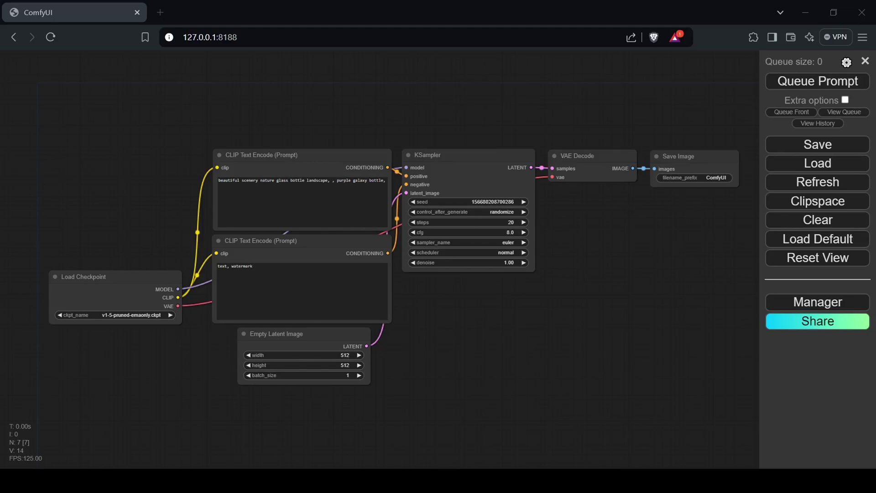
Open the Load dialog for a saved workflow, then copy ComfyUI-Manager's HTTPS clone URL
{"action": "left_click", "coordinate": [834, 389]}
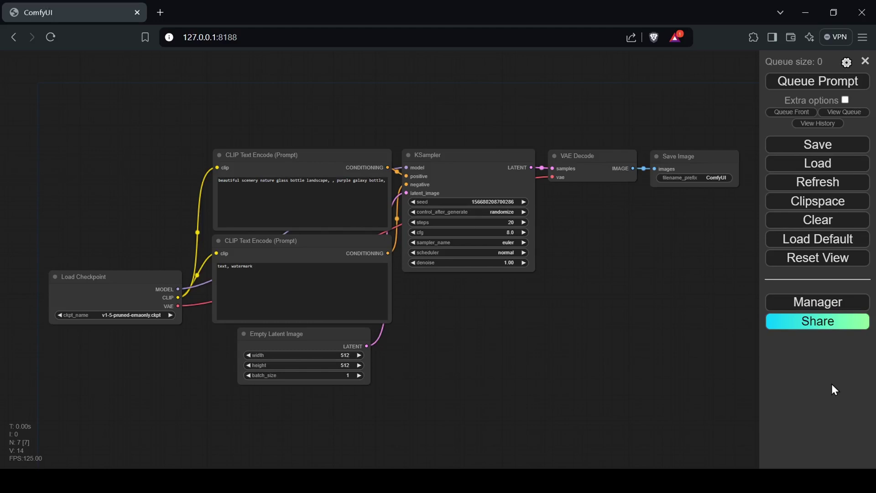
{"action": "left_click", "coordinate": [839, 164]}
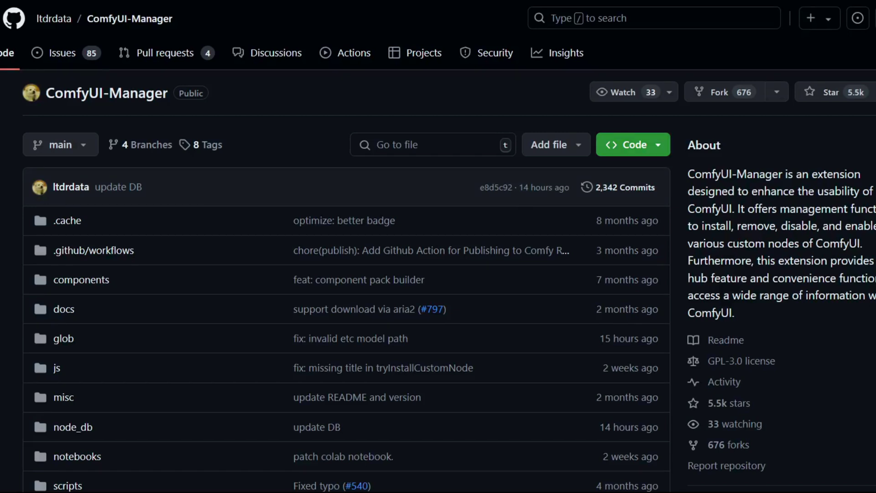
{"action": "left_click", "coordinate": [648, 153]}
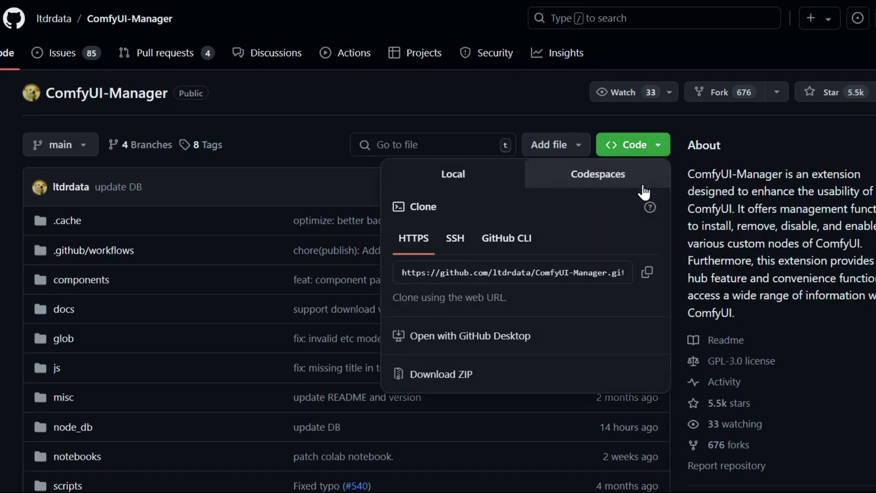
{"action": "left_click", "coordinate": [647, 274]}
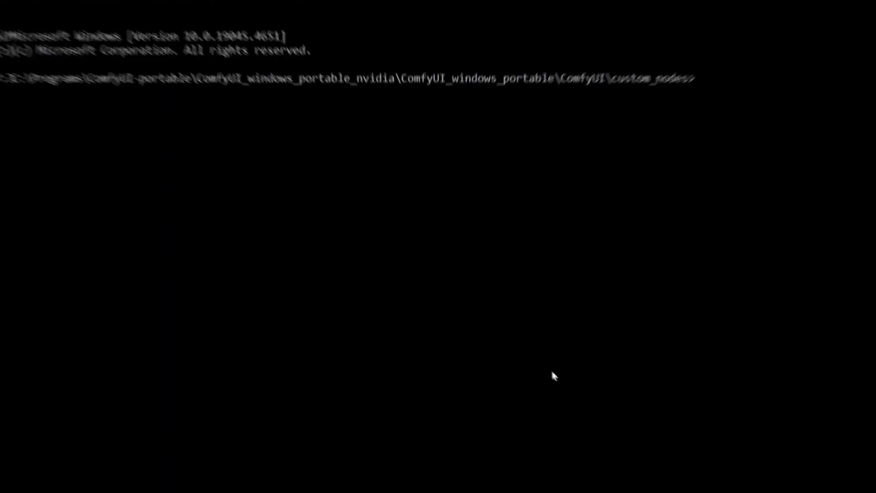
Run 'git clone' with the pasted ComfyUI-Manager URL inside custom_nodes
{"action": "type", "text": "git clonee"}
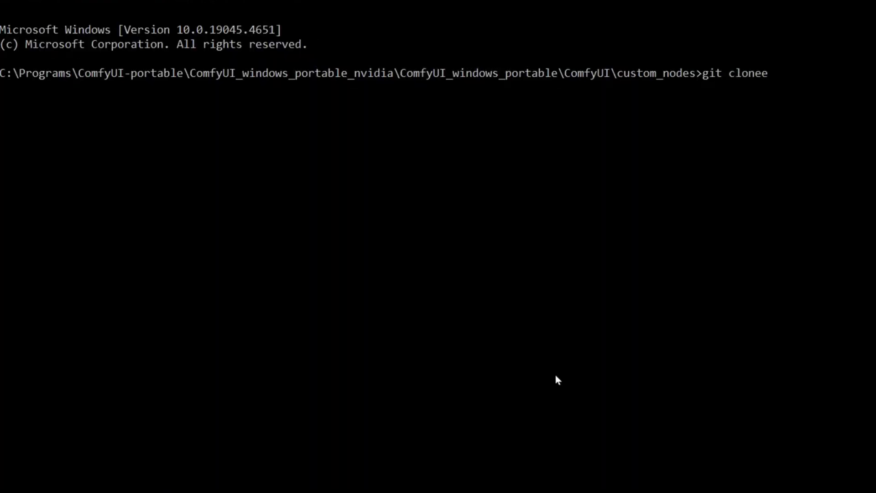
{"action": "key", "text": "BackSpace"}
{"action": "key", "text": "ctrl+v"}
{"action": "key", "text": "Return"}
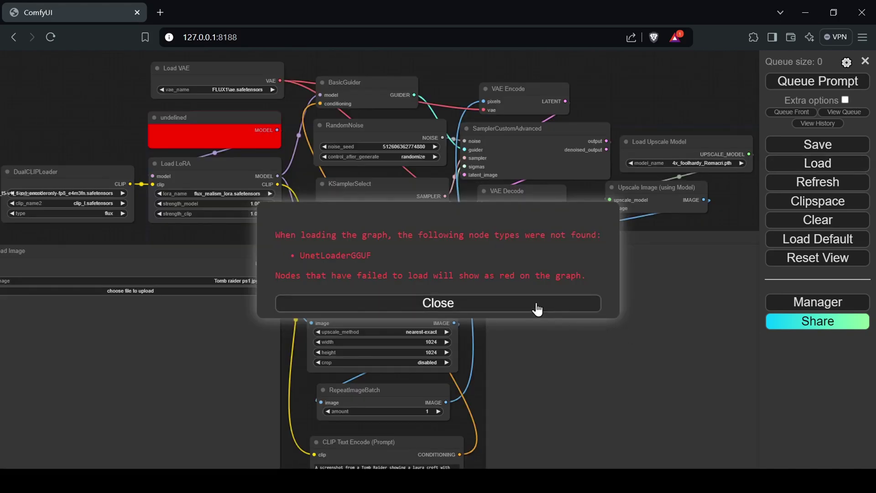
Close the UnetLoaderGGUF missing-node warning and bring the lower Flux graph nodes into view
{"action": "left_click", "coordinate": [496, 314]}
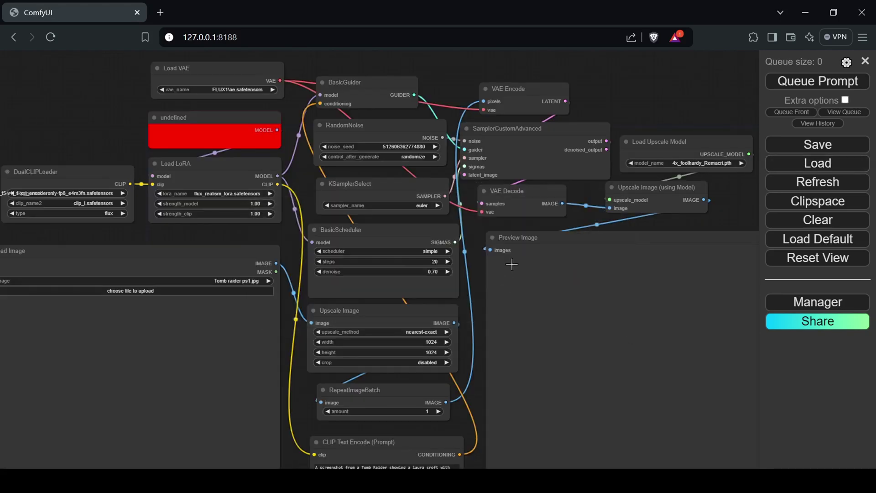
{"action": "scroll", "coordinate": [511, 264], "scroll_direction": "down", "scroll_amount": 2}
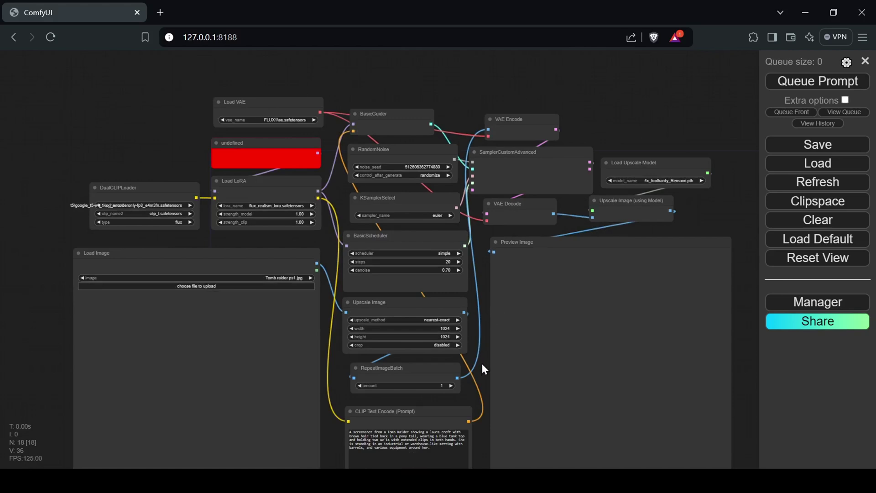
{"action": "left_click_drag", "start_coordinate": [483, 366], "coordinate": [487, 320]}
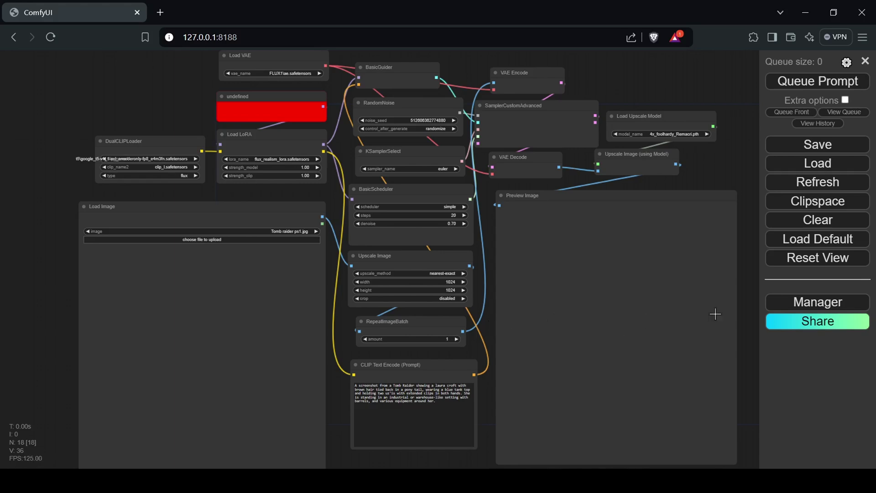
Install ComfyUI-GGUF through Install Missing Custom Nodes and confirm the server restart
{"action": "left_click", "coordinate": [786, 307]}
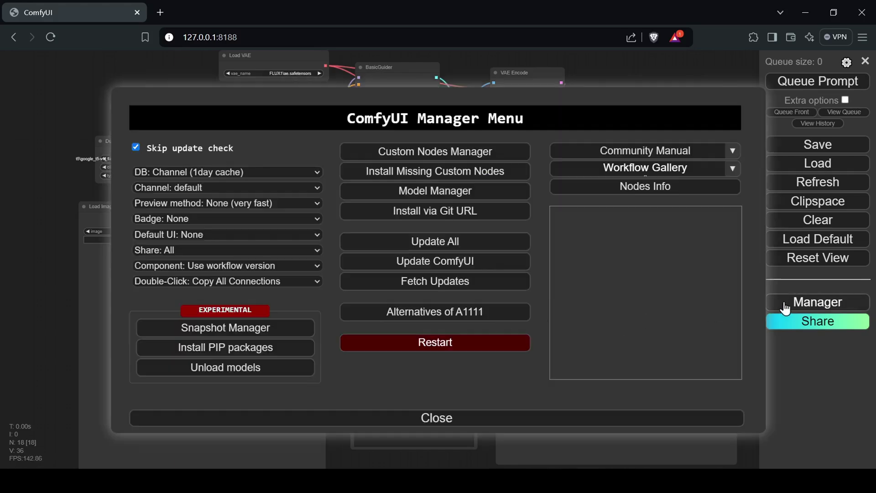
{"action": "left_click", "coordinate": [488, 172]}
{"action": "left_click", "coordinate": [315, 213]}
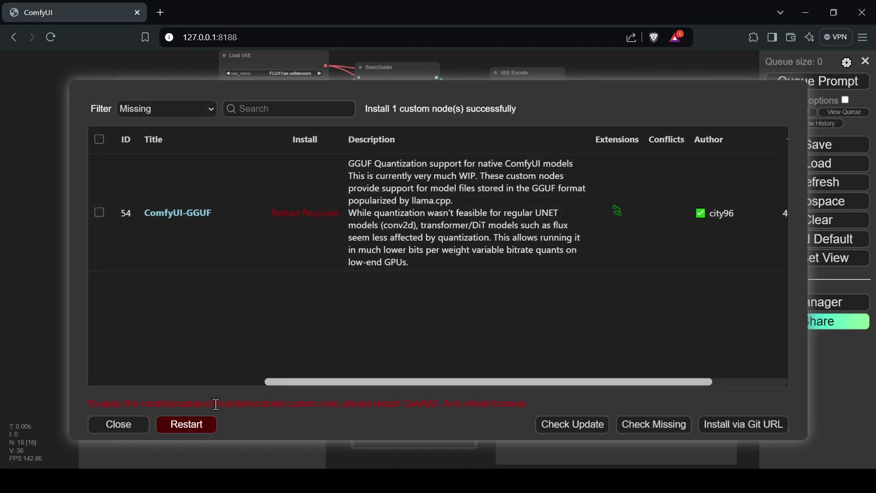
{"action": "left_click", "coordinate": [204, 433]}
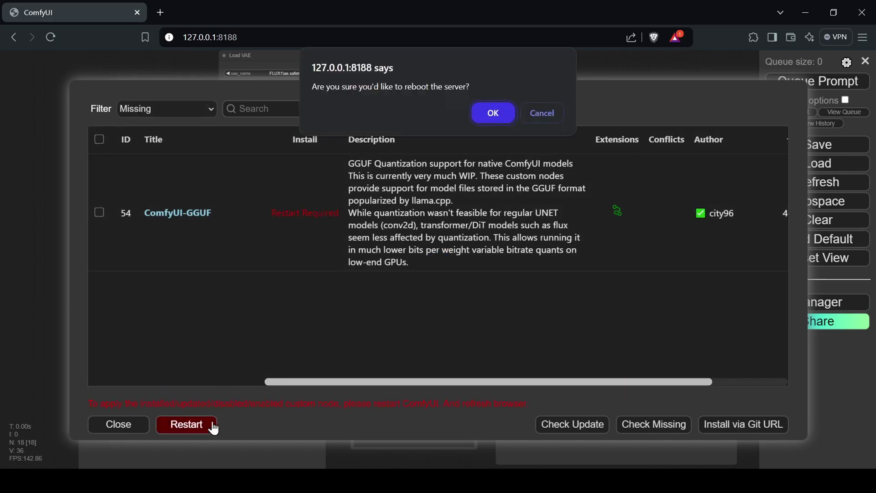
{"action": "left_click", "coordinate": [494, 114]}
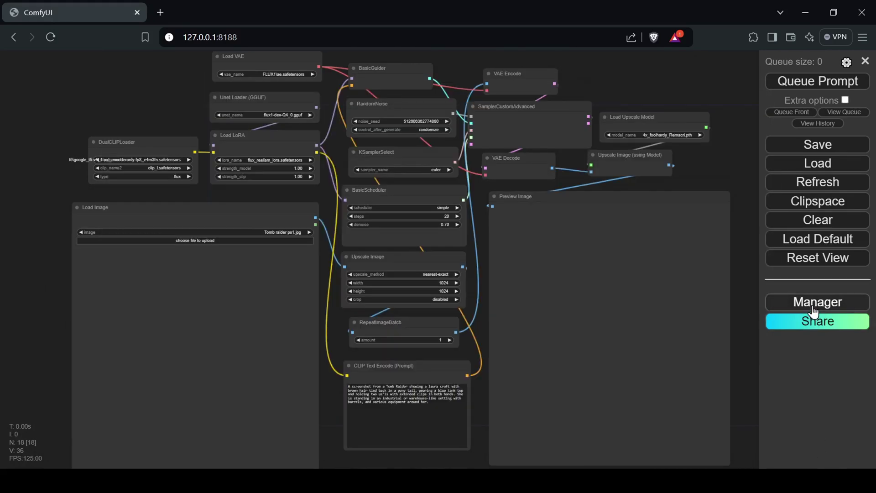
Update ComfyUI from the Manager menu and dismiss the success notice
{"action": "left_click", "coordinate": [814, 310]}
{"action": "left_click", "coordinate": [452, 262]}
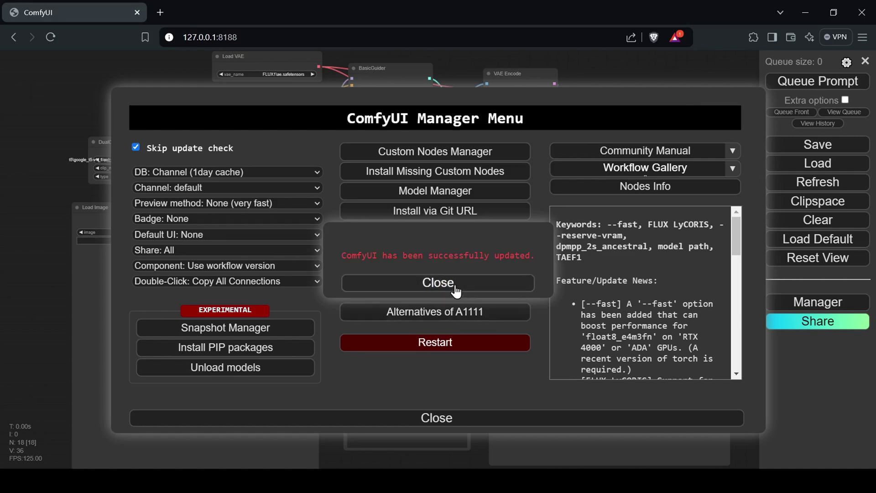
{"action": "left_click", "coordinate": [455, 288]}
Restart the server, reload the workflow page, and reopen the Manager menu
{"action": "left_click", "coordinate": [435, 345]}
{"action": "left_click", "coordinate": [492, 112]}
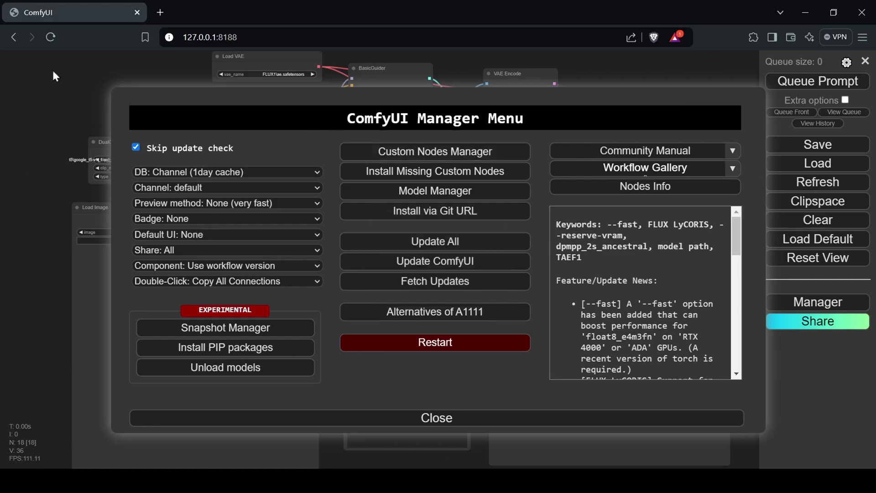
{"action": "left_click", "coordinate": [51, 37]}
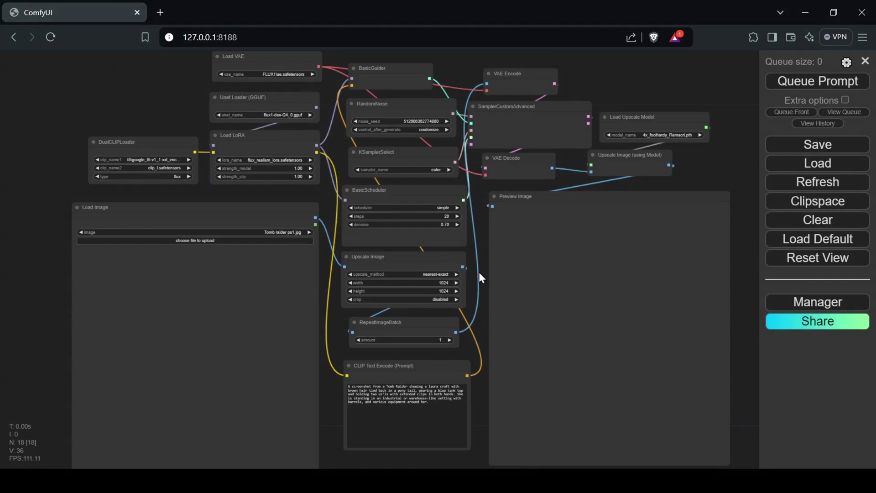
{"action": "left_click", "coordinate": [790, 310]}
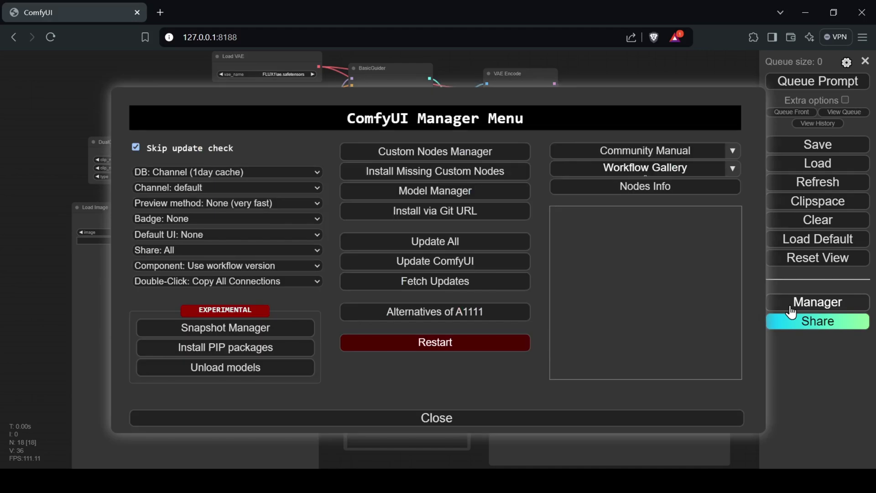
Search the Model Manager list for 'flux gguf' to show the city96 FLUX GGUF models
{"action": "left_click", "coordinate": [487, 200]}
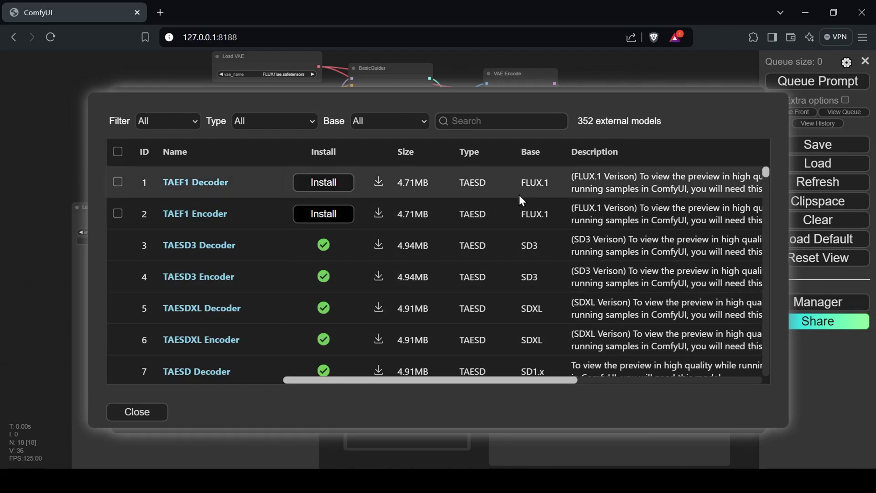
{"action": "left_click", "coordinate": [493, 122]}
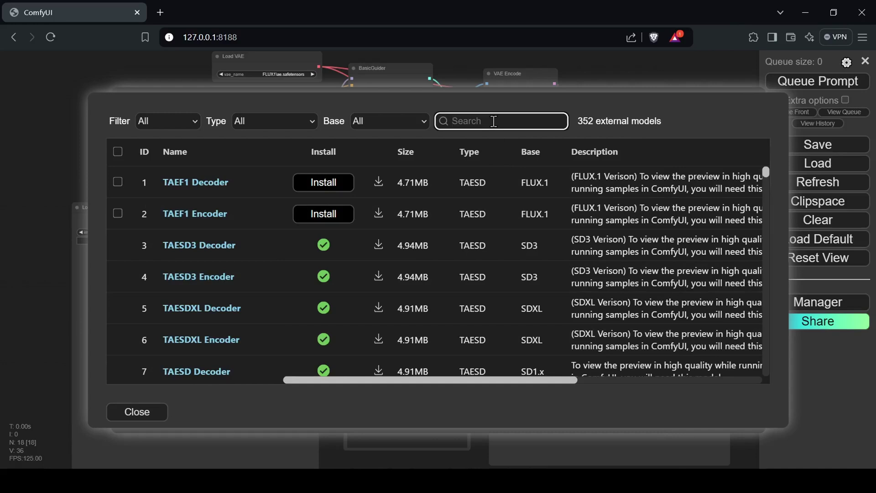
{"action": "type", "text": "flu"}
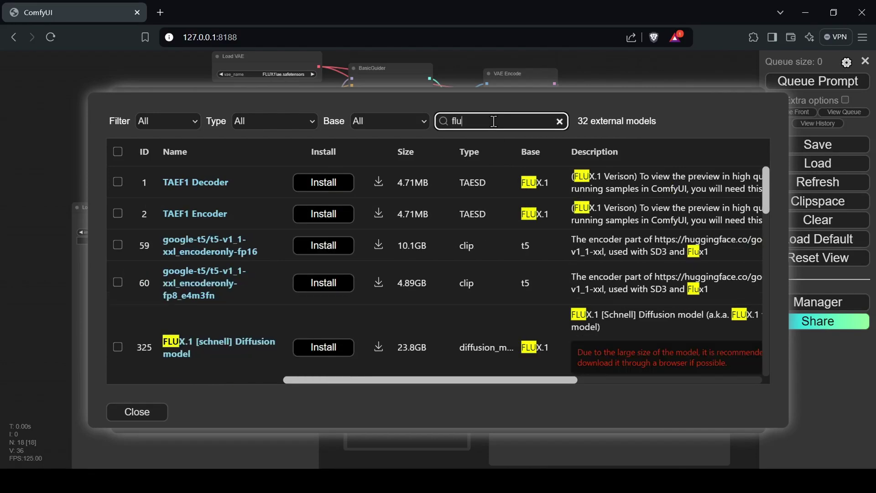
{"action": "type", "text": "x "}
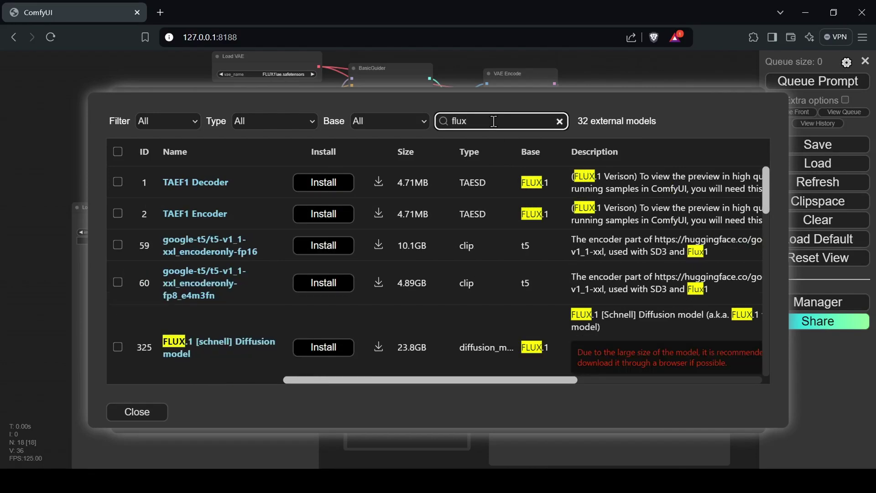
{"action": "type", "text": "gguf"}
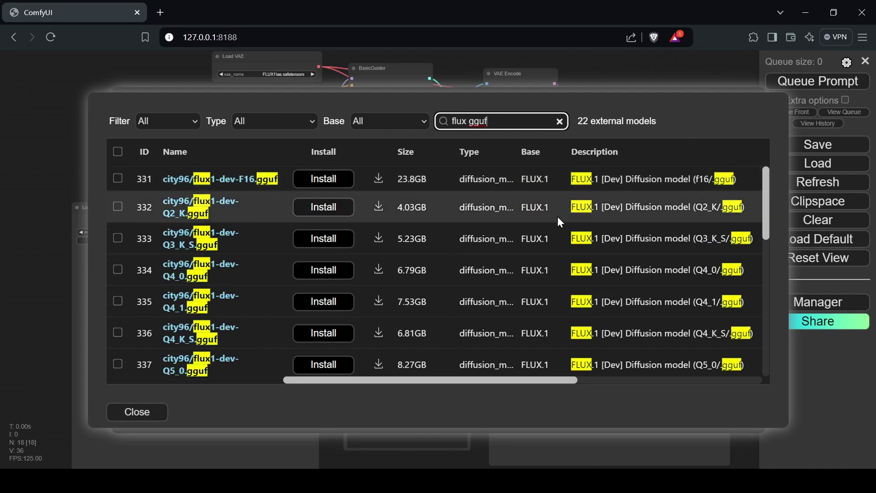
{"action": "mouse_move", "coordinate": [769, 189]}
{"action": "left_mouse_down"}
{"action": "mouse_move", "coordinate": [768, 311]}
{"action": "mouse_move", "coordinate": [766, 187]}
{"action": "left_mouse_up"}
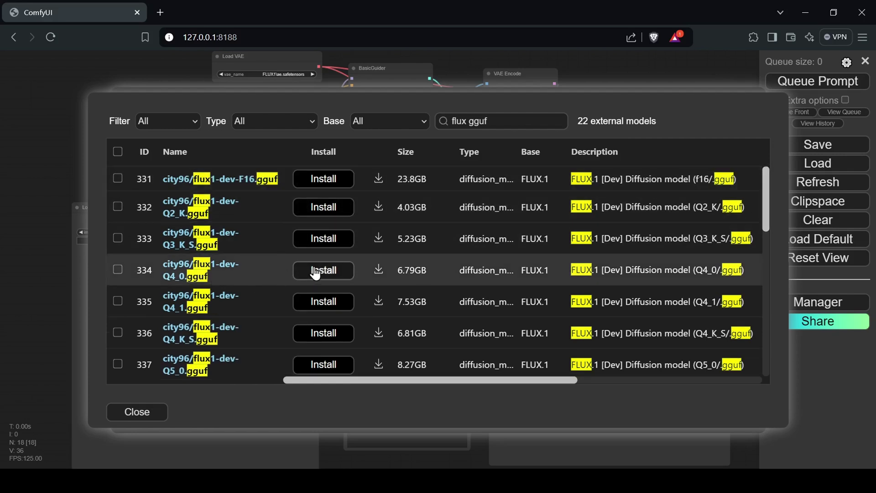
Search 'fp8' and install the t5-v1_1-xxl fp8_e4m3fn text encoder
{"action": "triple_click", "coordinate": [493, 122]}
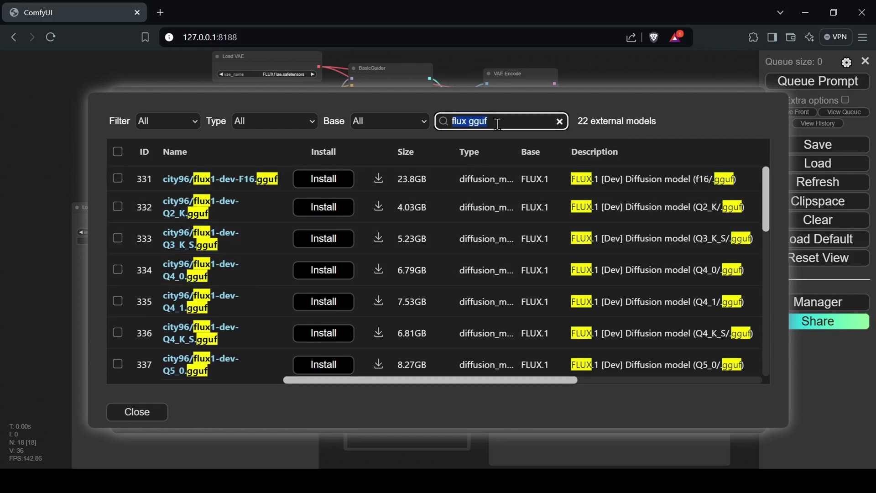
{"action": "type", "text": "fp8"}
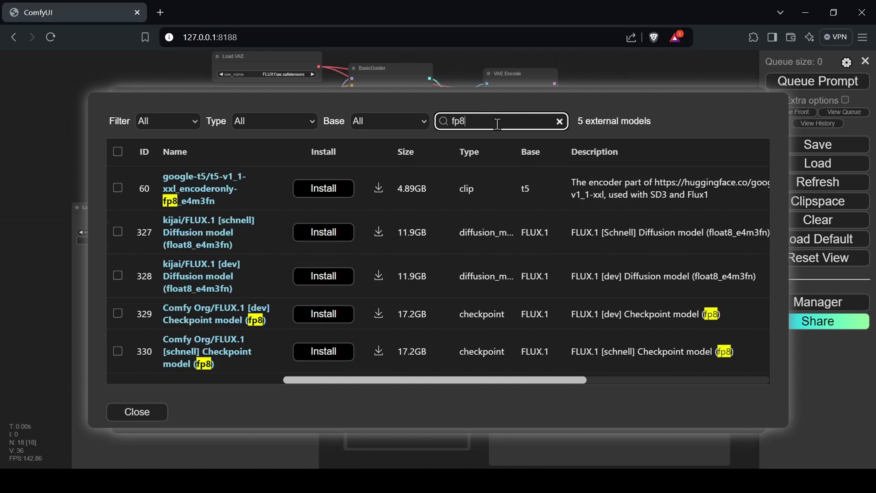
{"action": "left_click", "coordinate": [318, 196]}
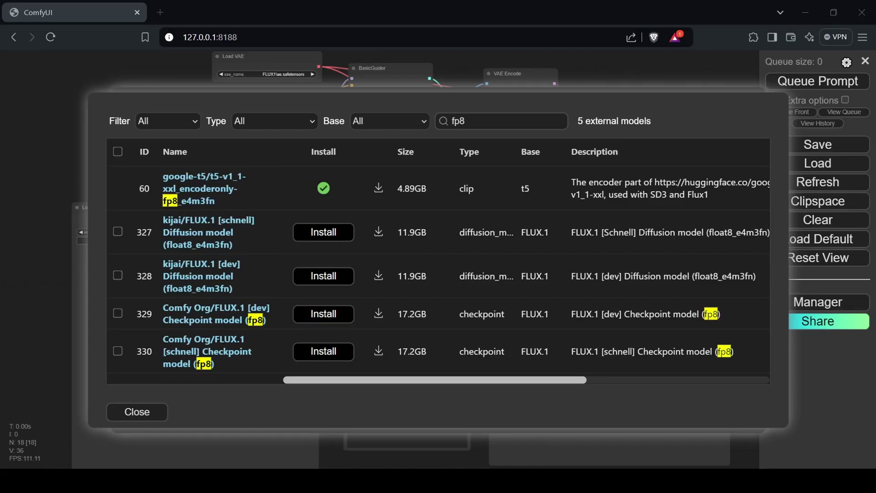
Search 'clip l' and install the comfyanonymous clip_l model (246.0MB)
{"action": "double_click", "coordinate": [476, 120]}
{"action": "type", "text": "c"}
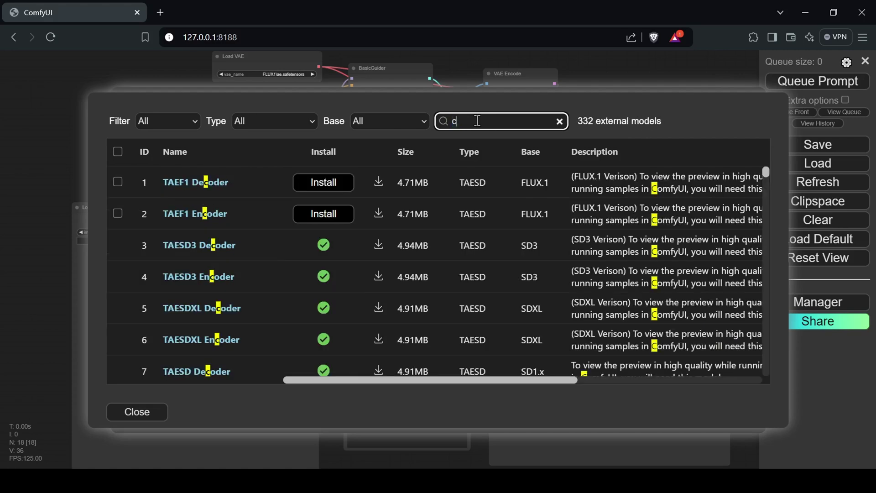
{"action": "type", "text": "lip l"}
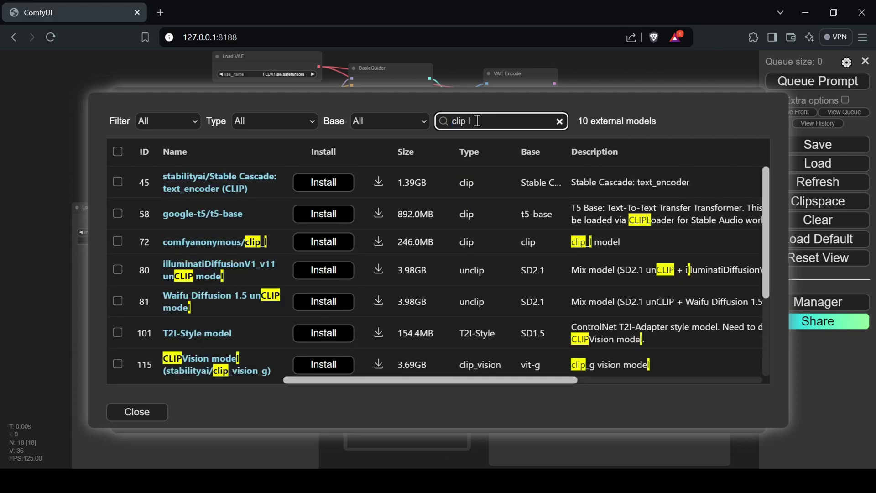
{"action": "left_click", "coordinate": [322, 243]}
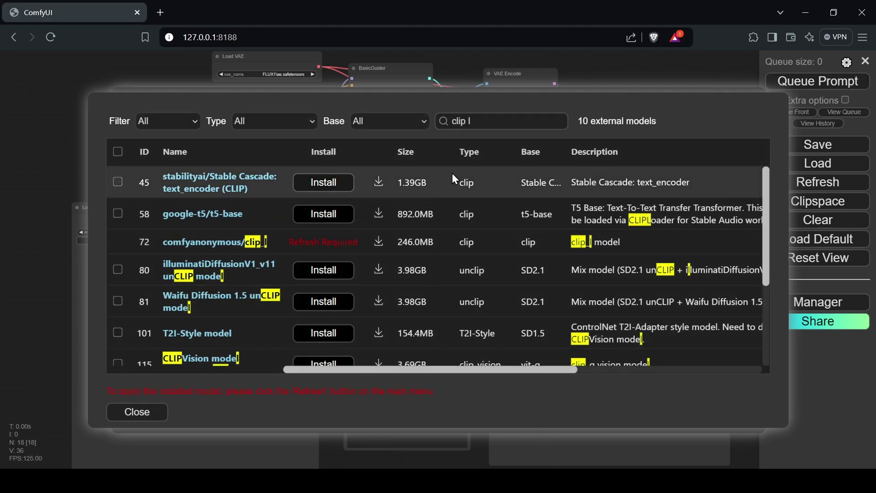
Search 'flux vae' and install the FLUX.1 VAE model
{"action": "triple_click", "coordinate": [486, 120]}
{"action": "type", "text": "flux"}
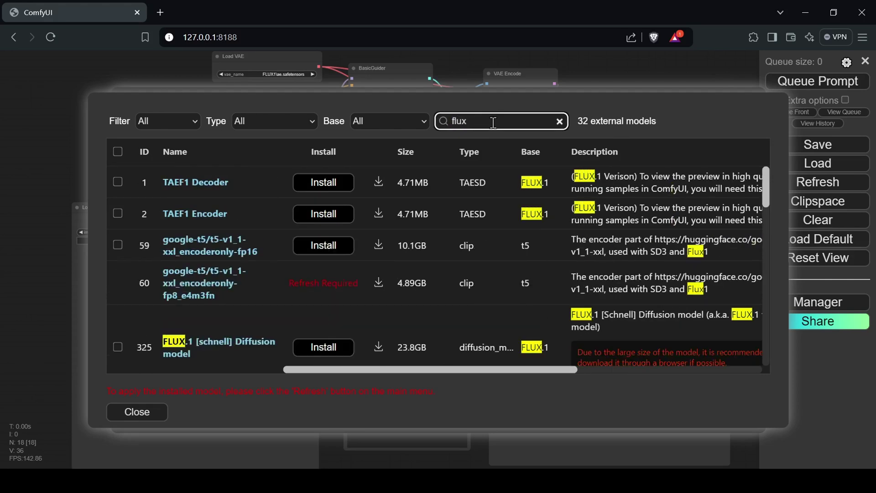
{"action": "type", "text": " vae"}
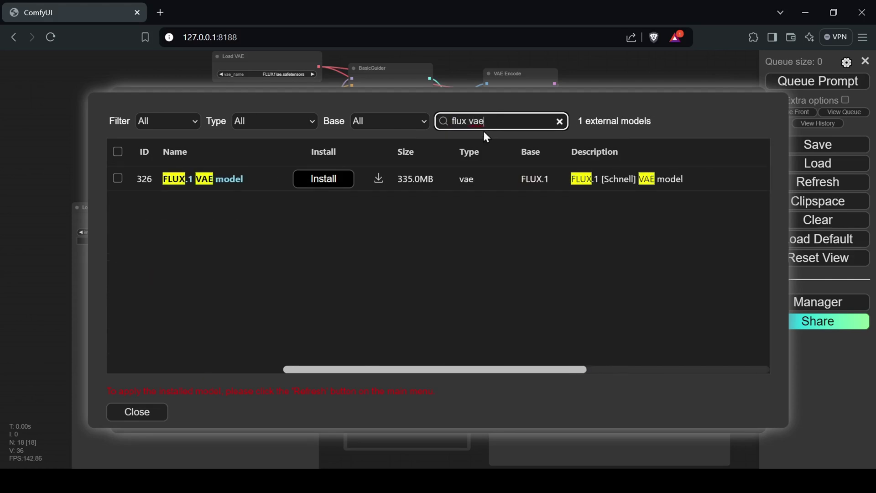
{"action": "left_click", "coordinate": [324, 182]}
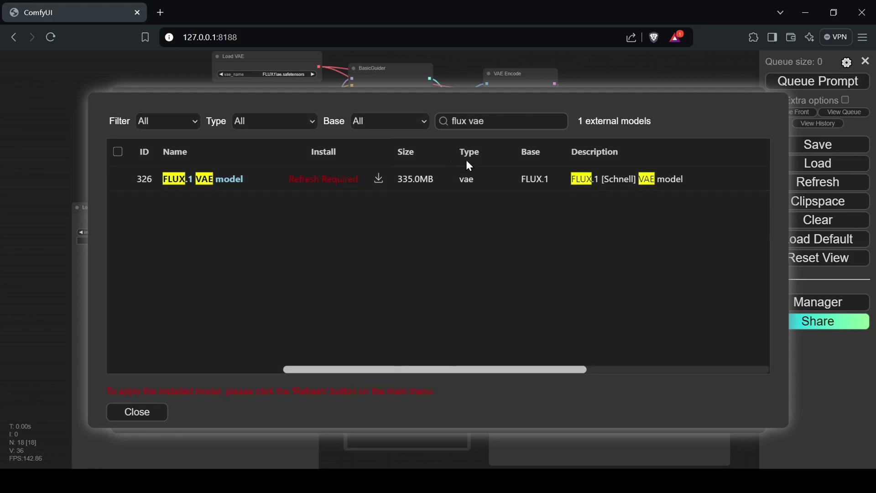
Search 'fool' and install the 4x_foolhardy_Remacri upscaler (67.0MB)
{"action": "triple_click", "coordinate": [501, 123]}
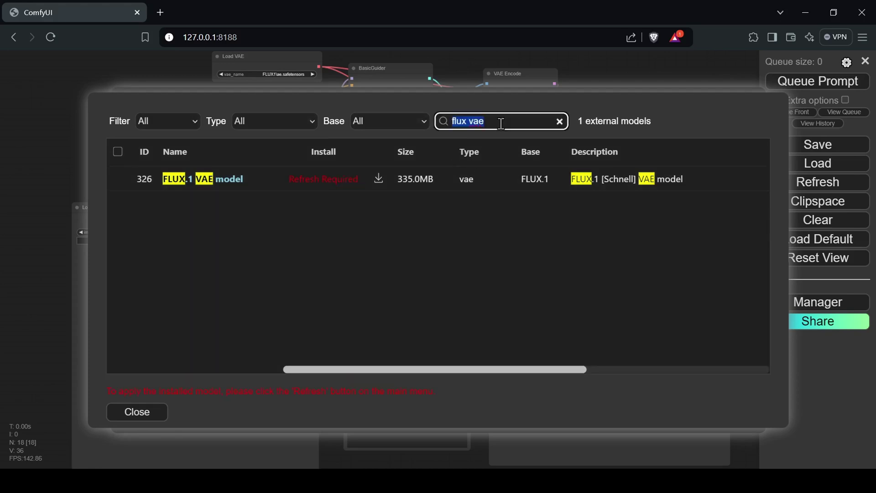
{"action": "type", "text": "fool"}
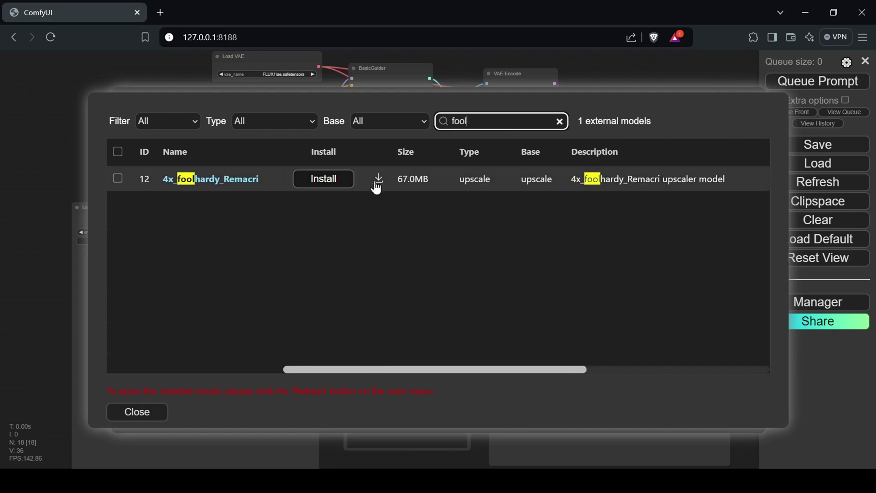
{"action": "left_click", "coordinate": [329, 183]}
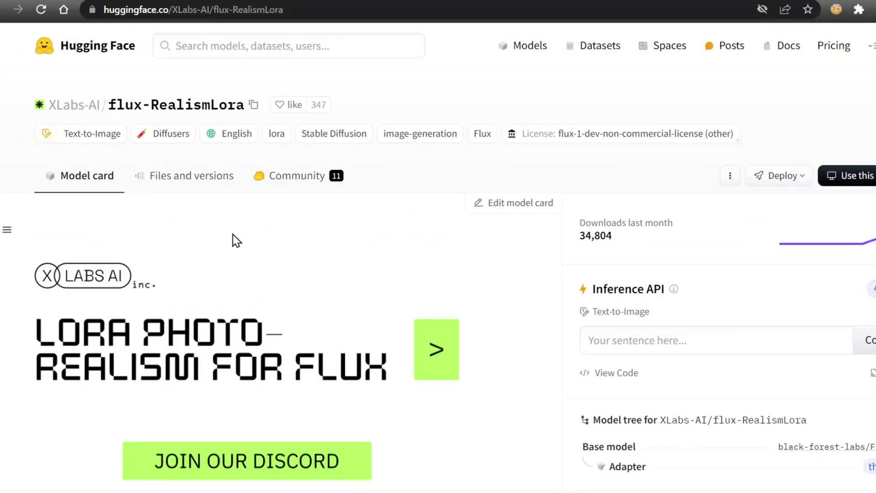
Show the flux-RealismLora Files and versions list, including lora.safetensors at 22.4 MB
{"action": "left_click", "coordinate": [199, 185]}
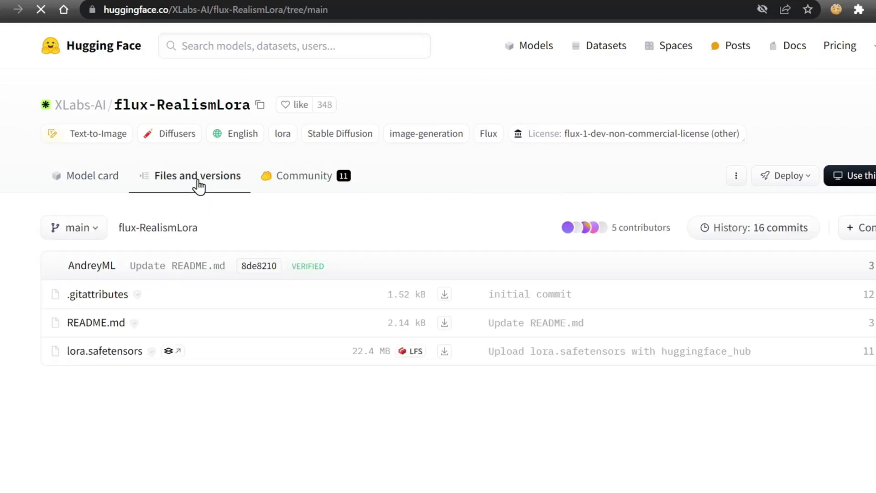
Download lora.safetensors and move it from Downloads into ComfyUI's models\loras folder
{"action": "left_click", "coordinate": [443, 352]}
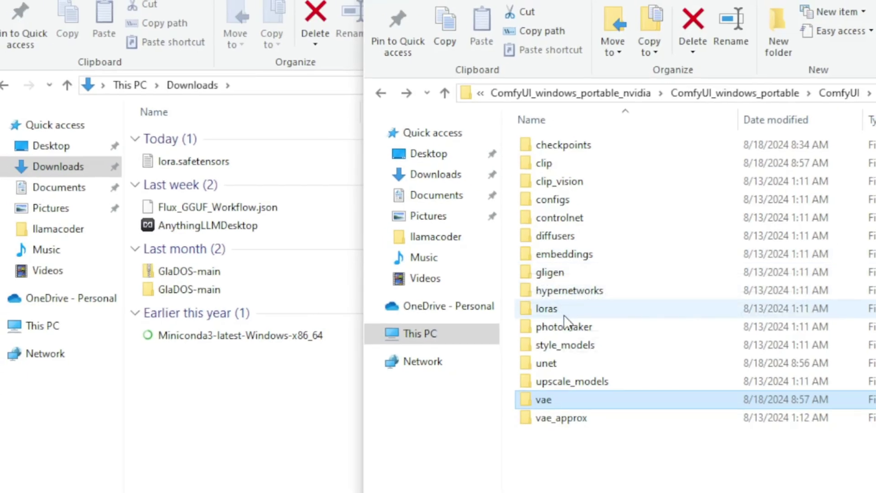
{"action": "double_click", "coordinate": [563, 313]}
{"action": "left_click", "coordinate": [290, 385]}
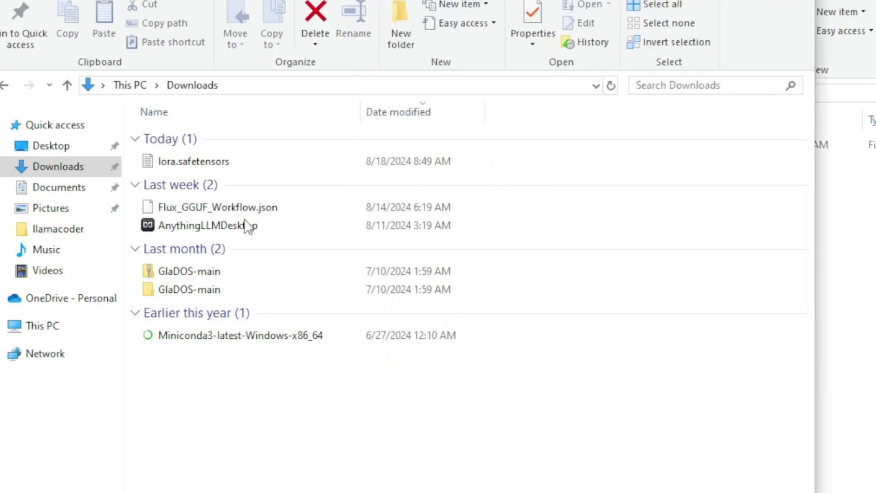
{"action": "left_click_drag", "start_coordinate": [210, 161], "coordinate": [850, 293]}
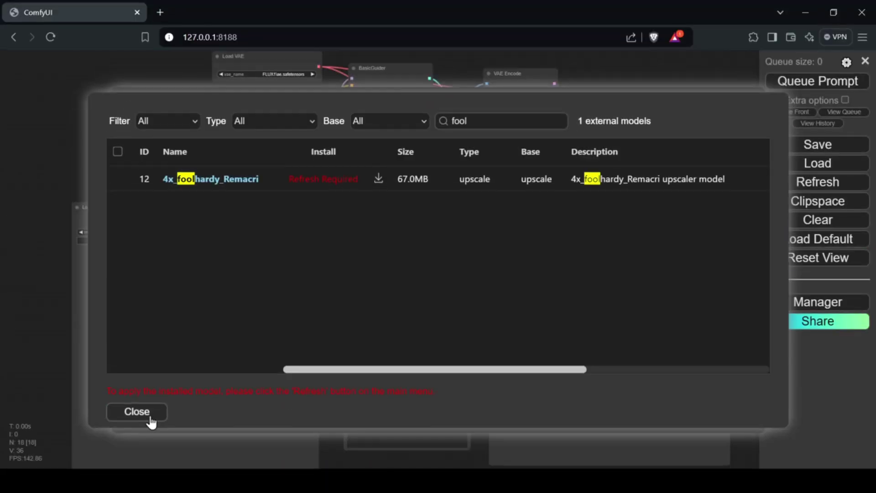
{"action": "left_click", "coordinate": [149, 415]}
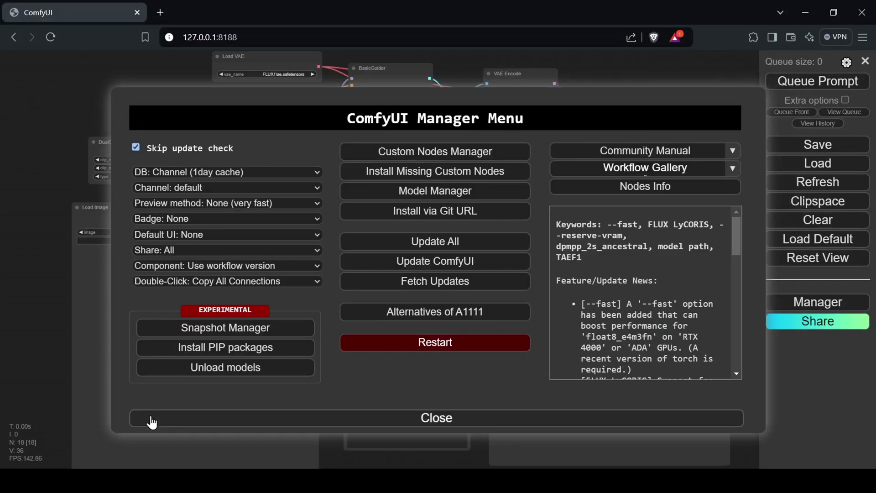
Refresh ComfyUI, keeping VAE on FLUX1\ae.safetensors and the Unet on flux1-dev
{"action": "left_click", "coordinate": [212, 417]}
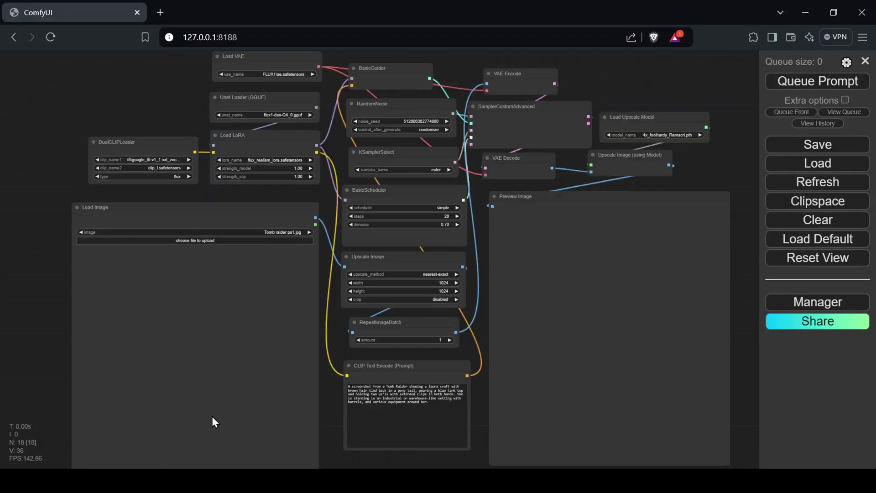
{"action": "left_click", "coordinate": [788, 193]}
{"action": "scroll", "coordinate": [309, 90], "scroll_direction": "up", "scroll_amount": 6}
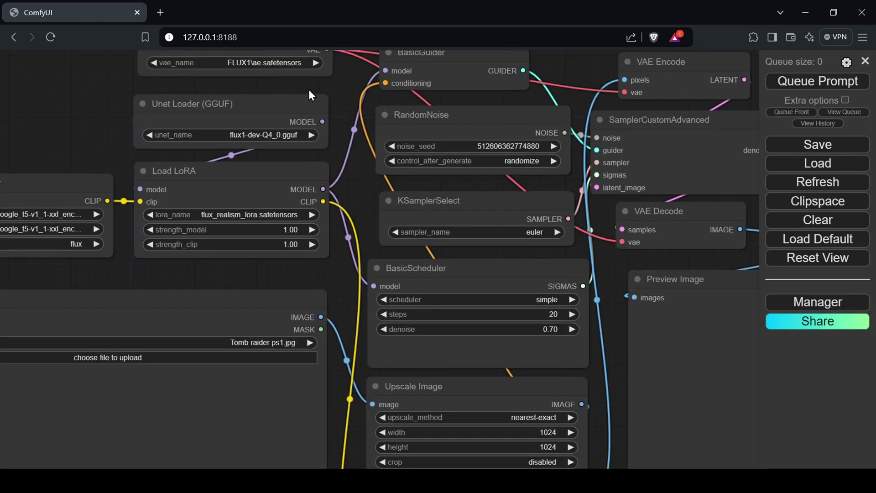
{"action": "left_click_drag", "start_coordinate": [329, 87], "coordinate": [366, 147]}
{"action": "scroll", "coordinate": [366, 147], "scroll_direction": "up", "scroll_amount": 2}
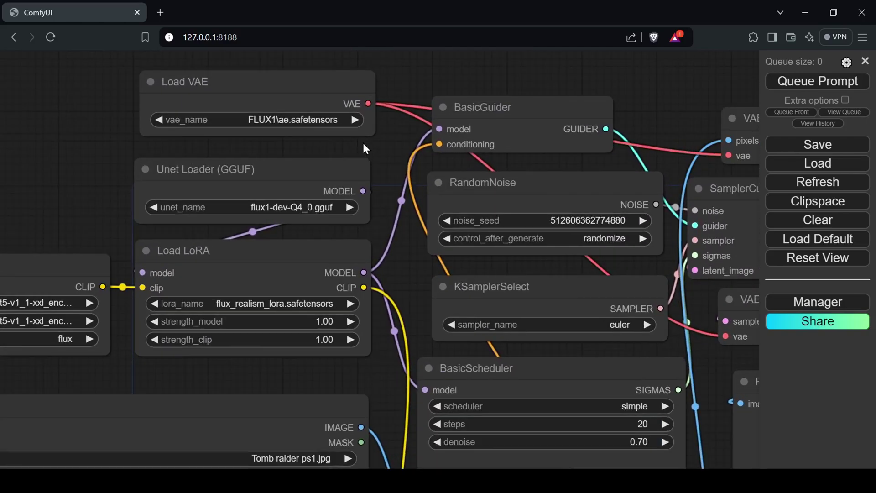
{"action": "left_click", "coordinate": [351, 119]}
{"action": "left_click", "coordinate": [351, 119]}
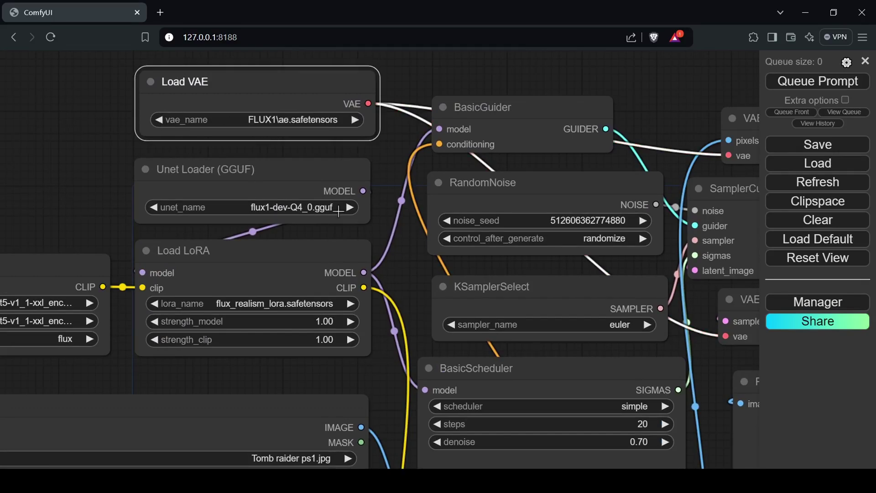
{"action": "left_click", "coordinate": [349, 207]}
{"action": "left_click", "coordinate": [154, 207]}
Set the DualCLIPLoader encoders to t5 first and clip_l.safetensors second
{"action": "left_click_drag", "start_coordinate": [106, 228], "coordinate": [219, 119]}
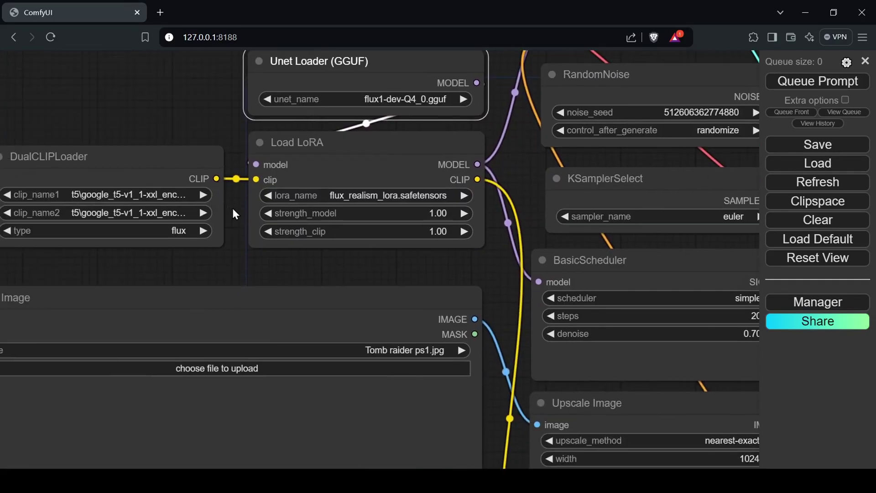
{"action": "left_click_drag", "start_coordinate": [233, 206], "coordinate": [270, 204]}
{"action": "left_click", "coordinate": [238, 192]}
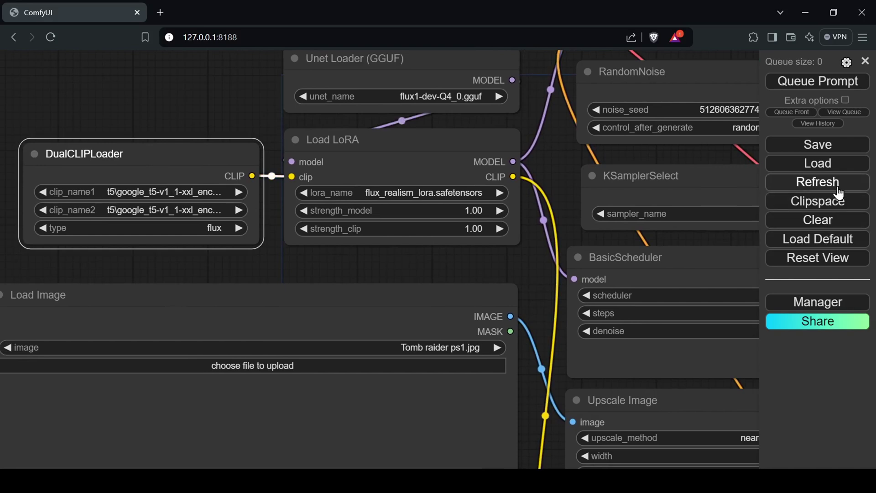
{"action": "left_click", "coordinate": [818, 182]}
{"action": "left_click", "coordinate": [43, 192]}
{"action": "left_click", "coordinate": [238, 192]}
{"action": "left_click", "coordinate": [42, 210]}
Check the Load LoRA and Load Upscale Model nodes, then pick a new Load Image file
{"action": "scroll", "coordinate": [283, 256], "scroll_direction": "right", "scroll_amount": 5}
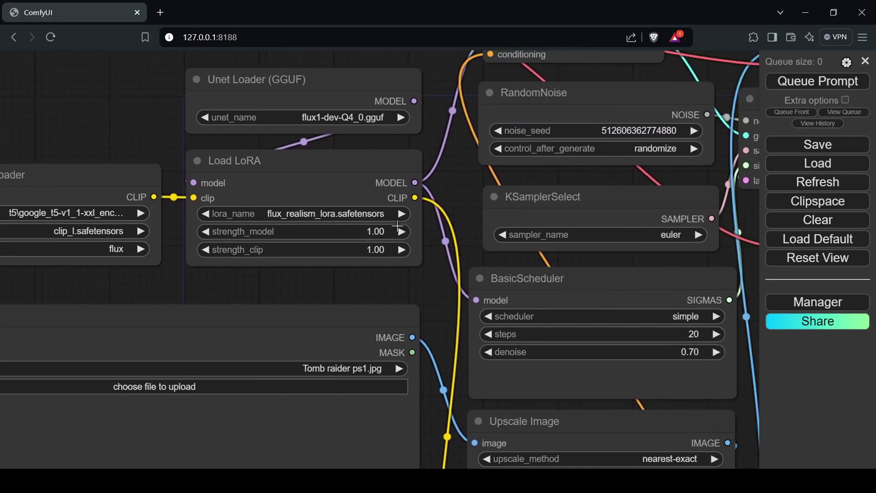
{"action": "left_click", "coordinate": [401, 267]}
{"action": "scroll", "coordinate": [411, 292], "scroll_direction": "right", "scroll_amount": 5}
{"action": "scroll", "coordinate": [397, 279], "scroll_direction": "down", "scroll_amount": 2}
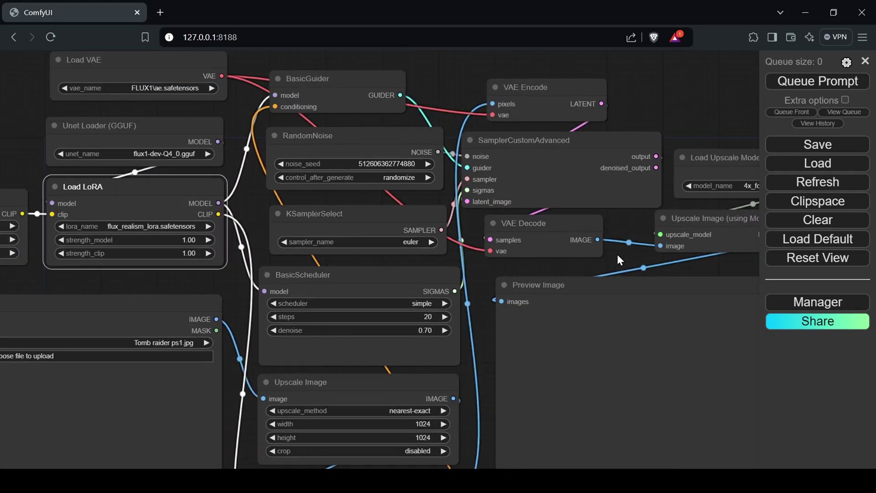
{"action": "left_click_drag", "start_coordinate": [617, 261], "coordinate": [514, 286]}
{"action": "left_click", "coordinate": [607, 185]}
{"action": "left_click_drag", "start_coordinate": [376, 301], "coordinate": [460, 180]}
{"action": "scroll", "coordinate": [407, 273], "scroll_direction": "down", "scroll_amount": 1}
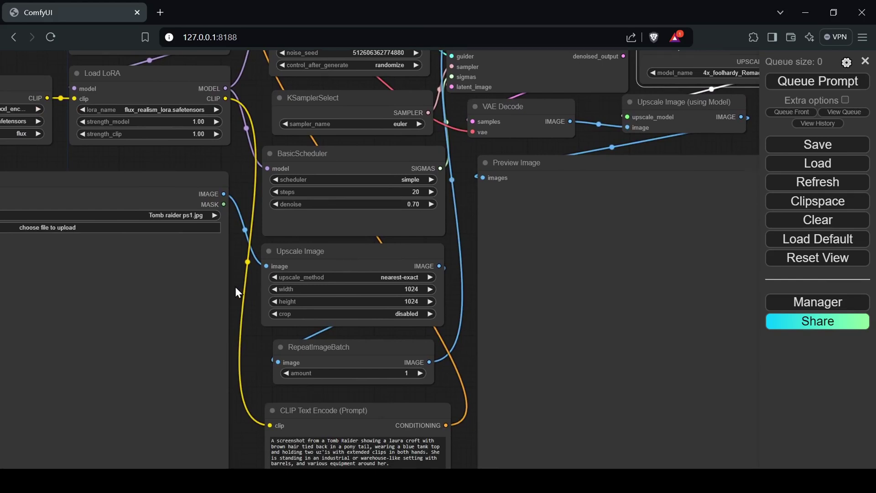
{"action": "left_click_drag", "start_coordinate": [236, 284], "coordinate": [448, 177]}
{"action": "left_click", "coordinate": [299, 119]}
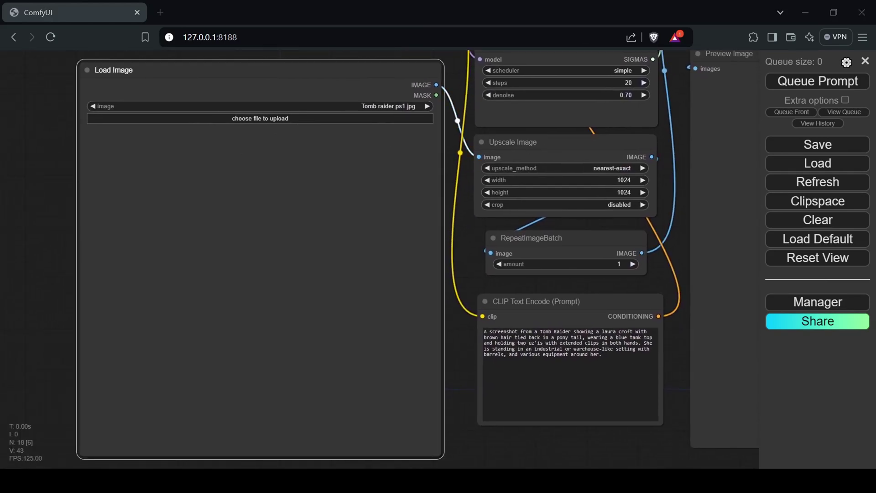
Load 3626521.jpg into Load Image and select the old CLIP Text Encode prompt text
{"action": "left_click", "coordinate": [613, 337]}
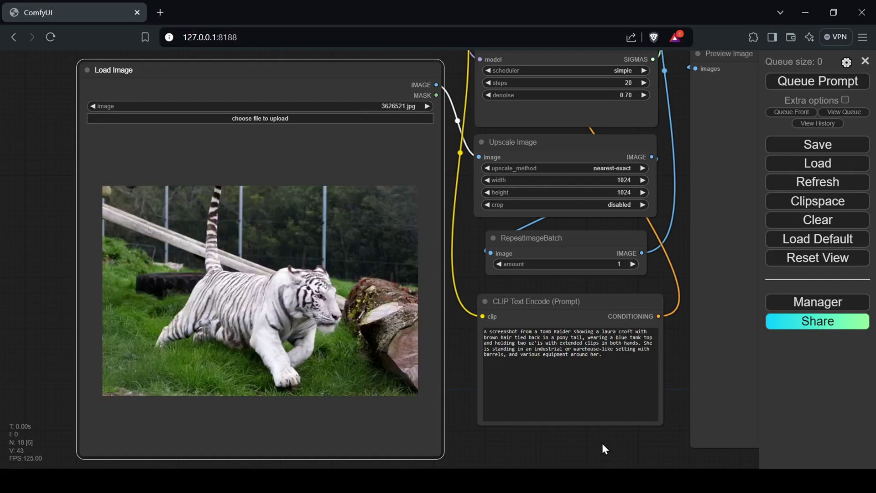
{"action": "left_click_drag", "start_coordinate": [600, 442], "coordinate": [582, 427]}
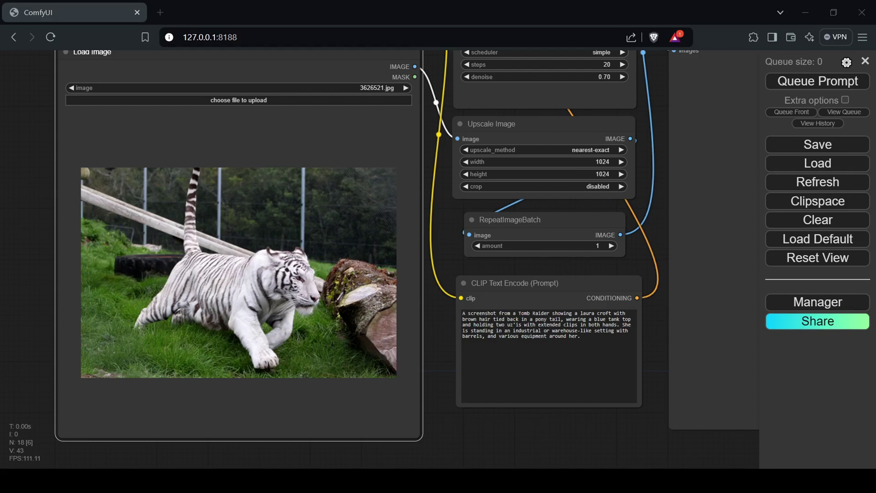
{"action": "left_click_drag", "start_coordinate": [589, 344], "coordinate": [473, 313]}
Paste the tiger photo into MiniCPM-V and ask 'Provide a short detailed description of this image'
{"action": "key", "text": "BackSpace"}
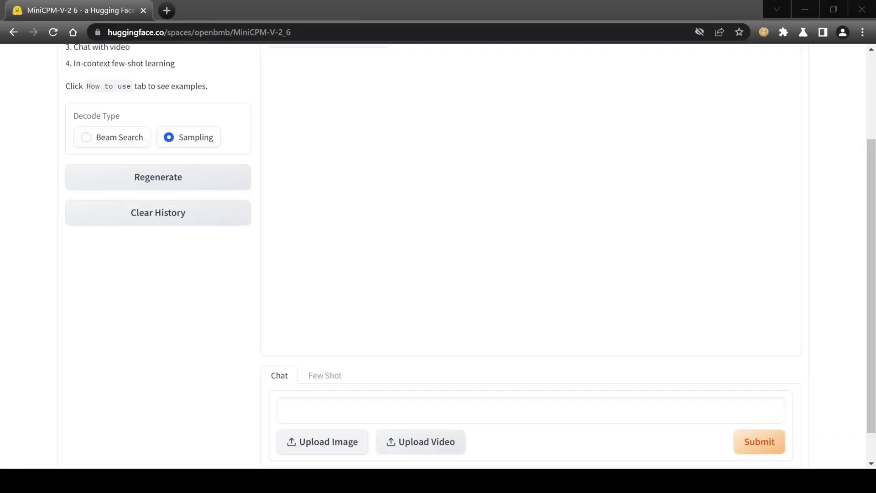
{"action": "key", "text": "ctrl+v"}
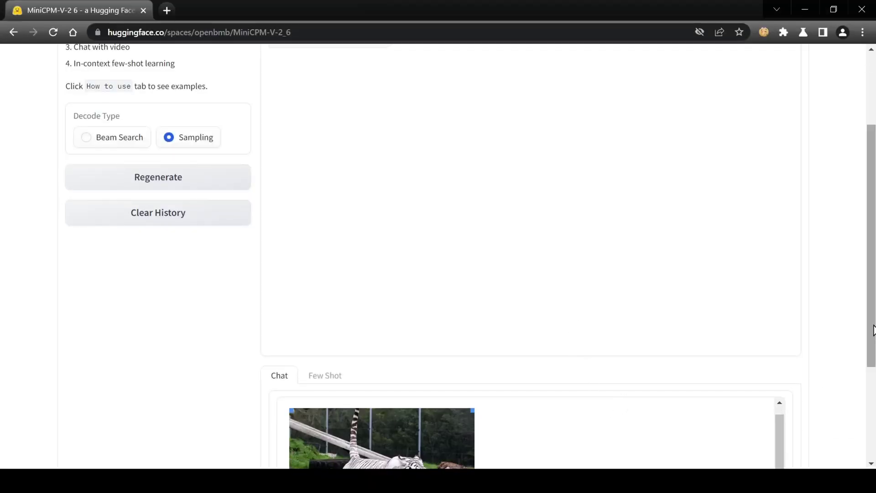
{"action": "scroll", "coordinate": [872, 328], "scroll_direction": "down", "scroll_amount": 3}
{"action": "type", "text": "Provide a short "}
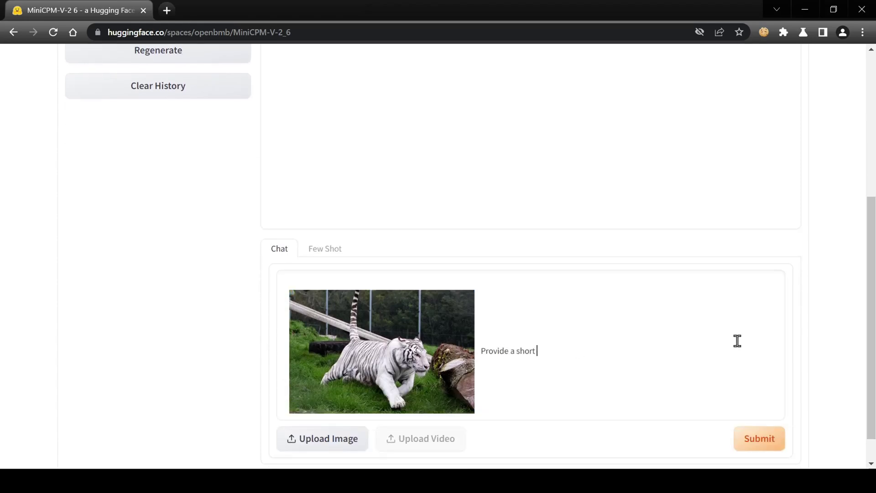
{"action": "type", "text": "detailed description of this image"}
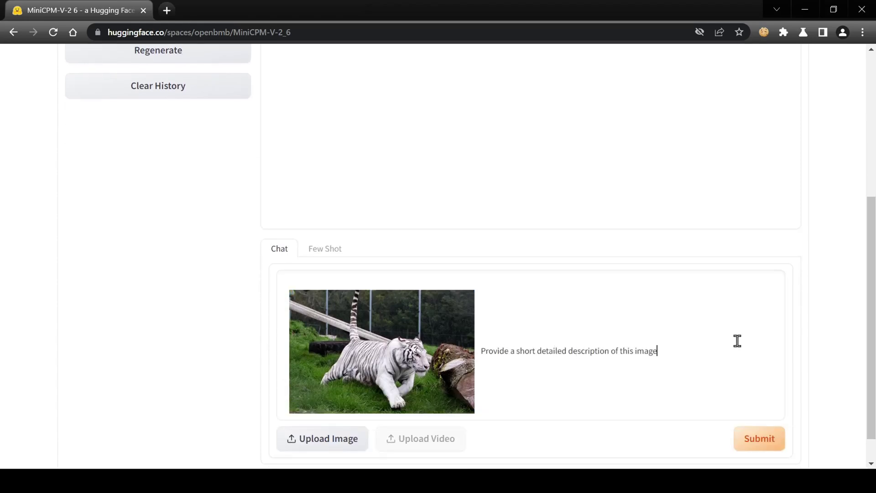
{"action": "key", "text": "Return"}
{"action": "scroll", "coordinate": [874, 244], "scroll_direction": "up", "scroll_amount": 5}
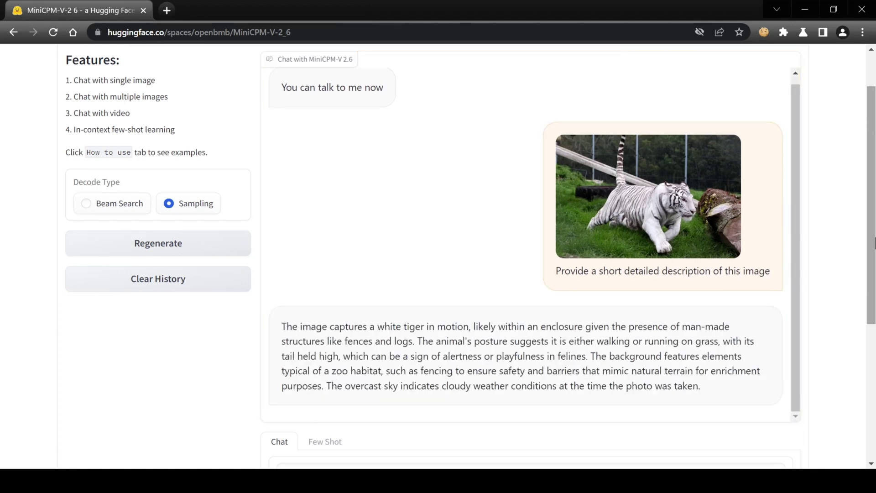
Copy MiniCPM's white tiger description into the CLIP Text Encode prompt box
{"action": "left_click_drag", "start_coordinate": [377, 327], "coordinate": [405, 386]}
{"action": "key", "text": "ctrl+c"}
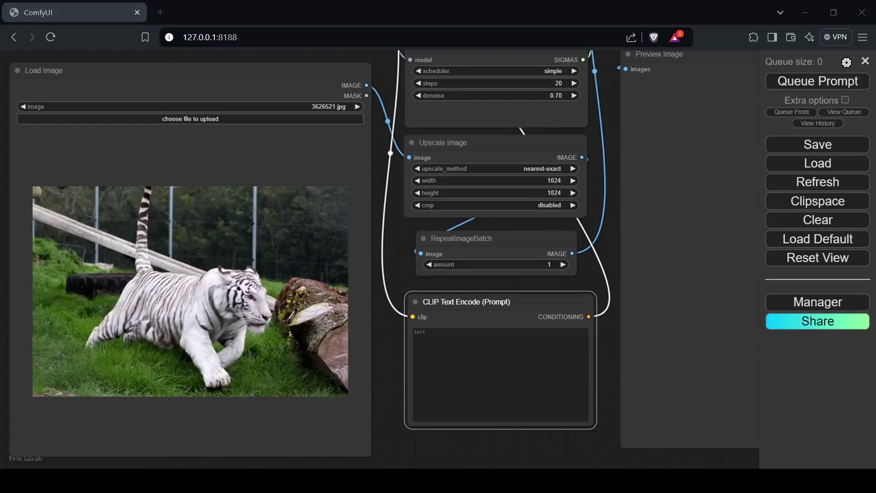
{"action": "left_click", "coordinate": [446, 348]}
{"action": "key", "text": "ctrl+v"}
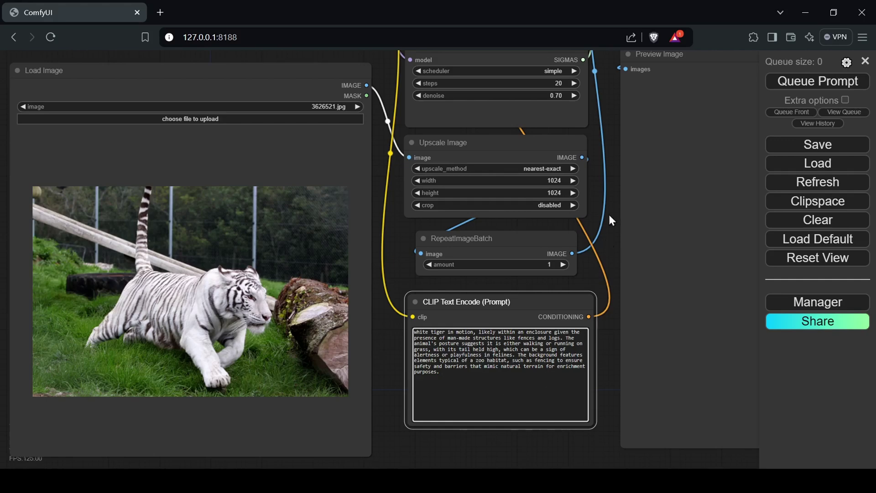
{"action": "left_click_drag", "start_coordinate": [604, 100], "coordinate": [544, 259]}
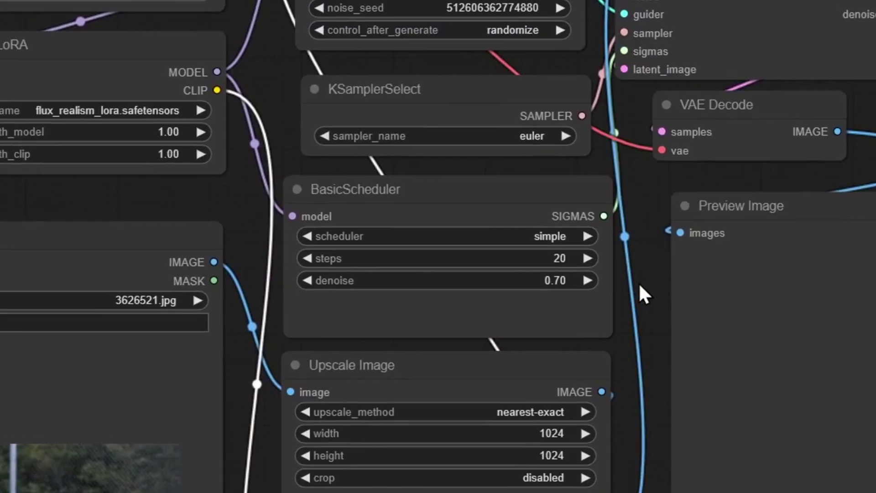
{"action": "left_click", "coordinate": [586, 259]}
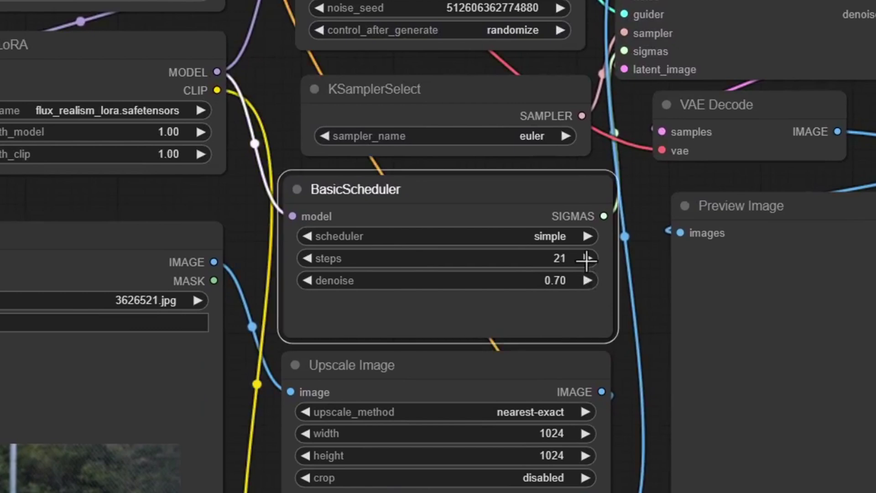
{"action": "left_click", "coordinate": [586, 259]}
{"action": "left_click", "coordinate": [587, 259]}
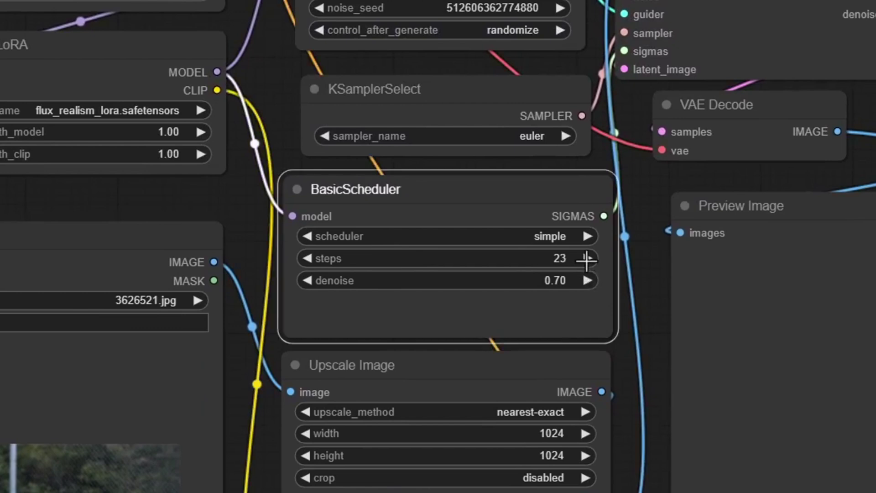
{"action": "left_click", "coordinate": [308, 259]}
{"action": "left_click", "coordinate": [307, 258]}
{"action": "left_click", "coordinate": [307, 258]}
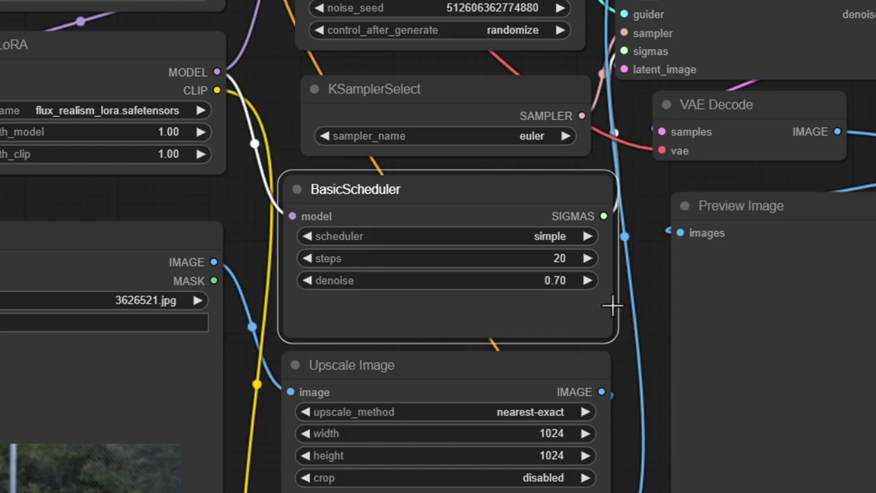
Replace the BasicScheduler denoise digits 70 with 65, giving 0.65
{"action": "left_click", "coordinate": [557, 281]}
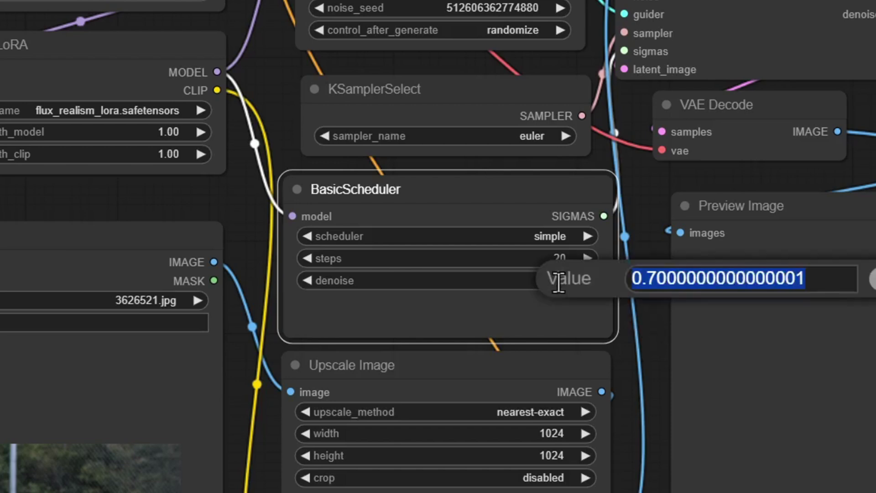
{"action": "left_click", "coordinate": [658, 279]}
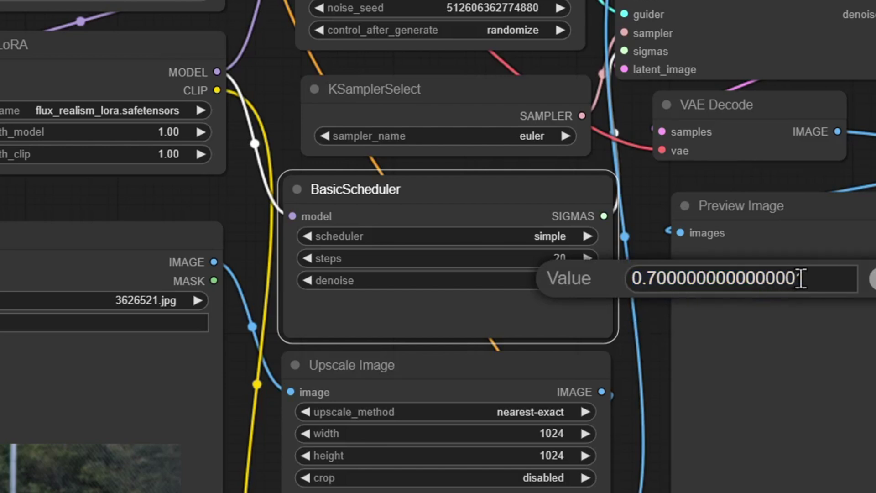
{"action": "left_click_drag", "start_coordinate": [805, 278], "coordinate": [652, 277]}
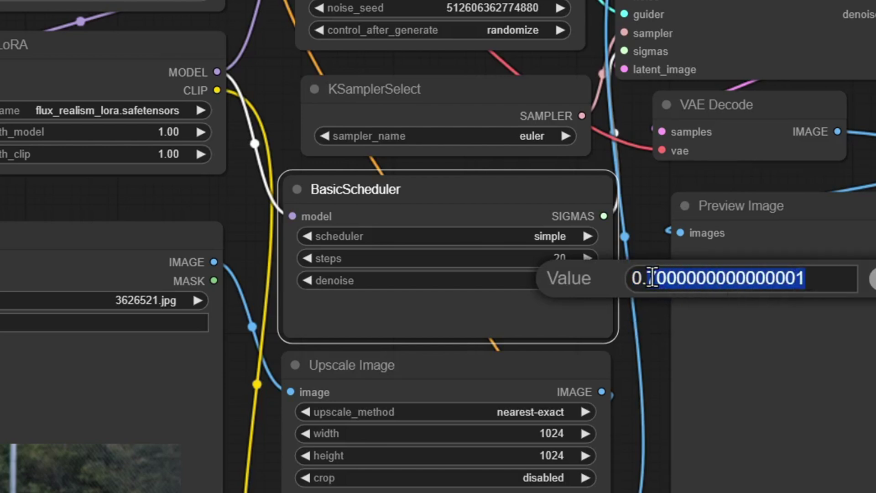
{"action": "key", "text": "BackSpace"}
{"action": "type", "text": "65"}
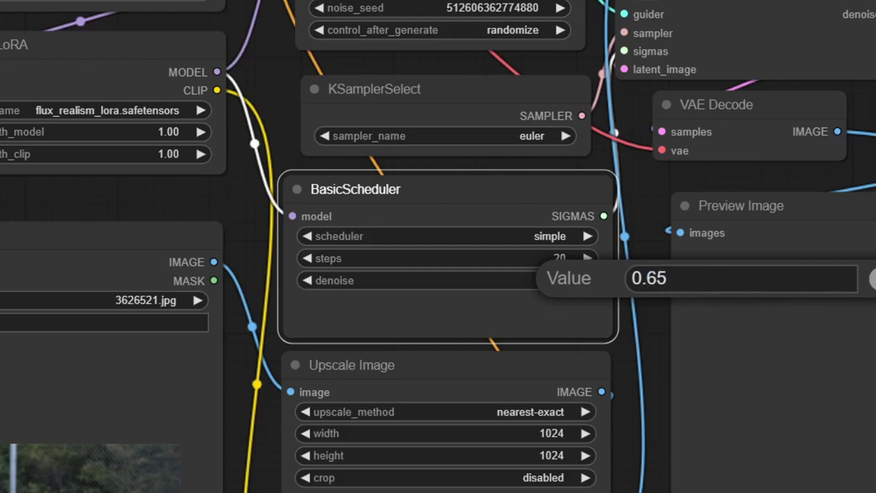
{"action": "left_click", "coordinate": [872, 285]}
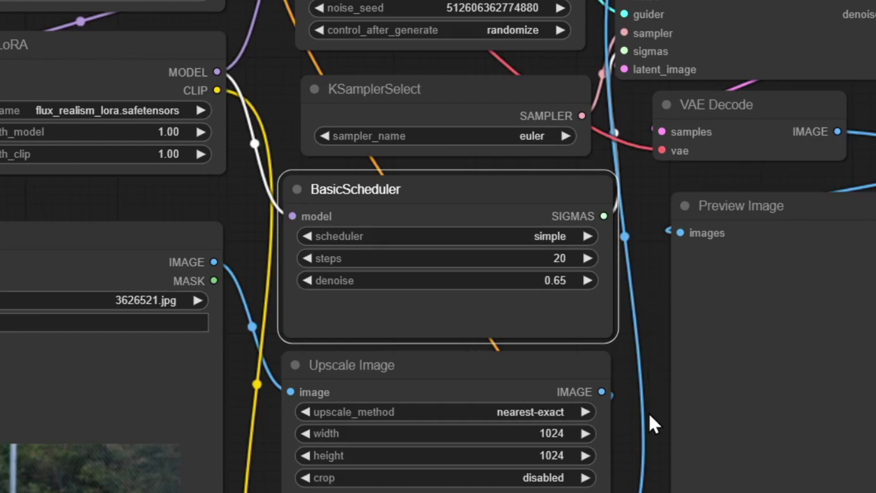
Step the RepeatImageBatch amount up and back down until it settles at 2
{"action": "left_click_drag", "start_coordinate": [656, 465], "coordinate": [651, 187]}
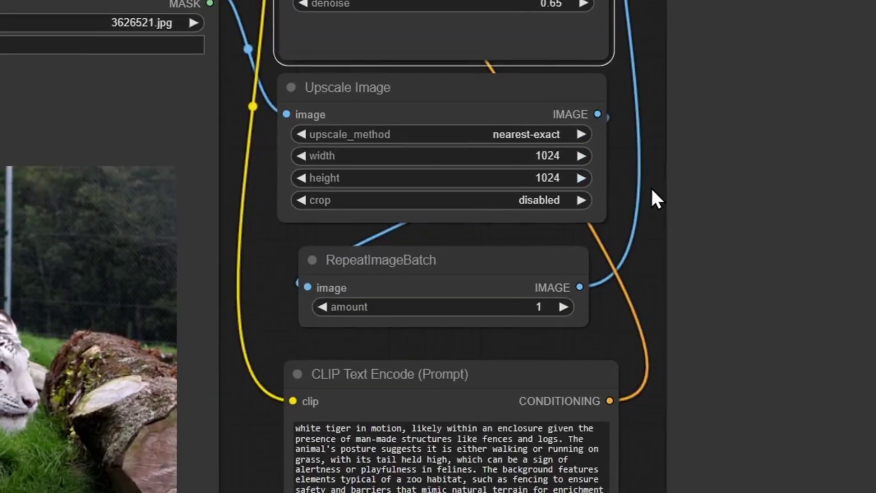
{"action": "left_click", "coordinate": [561, 307]}
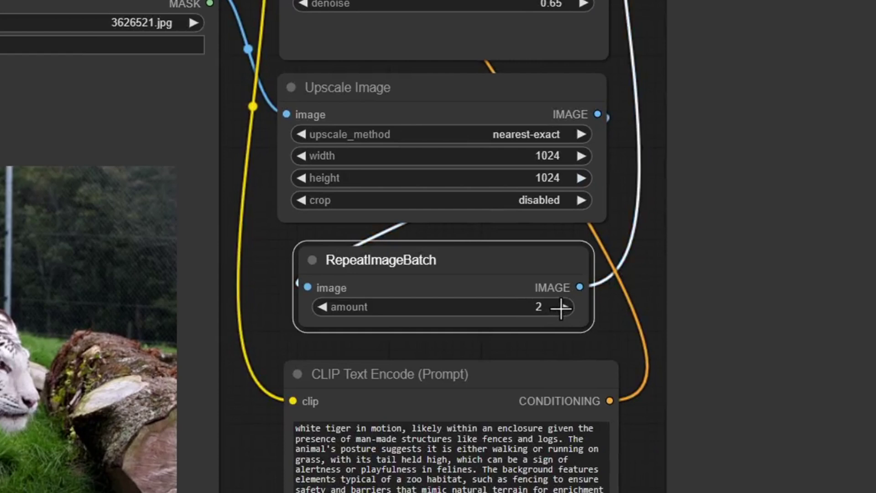
{"action": "left_click", "coordinate": [562, 308]}
{"action": "left_click", "coordinate": [562, 308]}
{"action": "left_click", "coordinate": [562, 308]}
{"action": "left_click", "coordinate": [563, 308]}
{"action": "left_click", "coordinate": [322, 307]}
{"action": "left_click", "coordinate": [322, 308]}
{"action": "left_click", "coordinate": [322, 307]}
{"action": "left_click", "coordinate": [322, 308]}
{"action": "scroll", "coordinate": [547, 324], "scroll_direction": "up", "scroll_amount": 2}
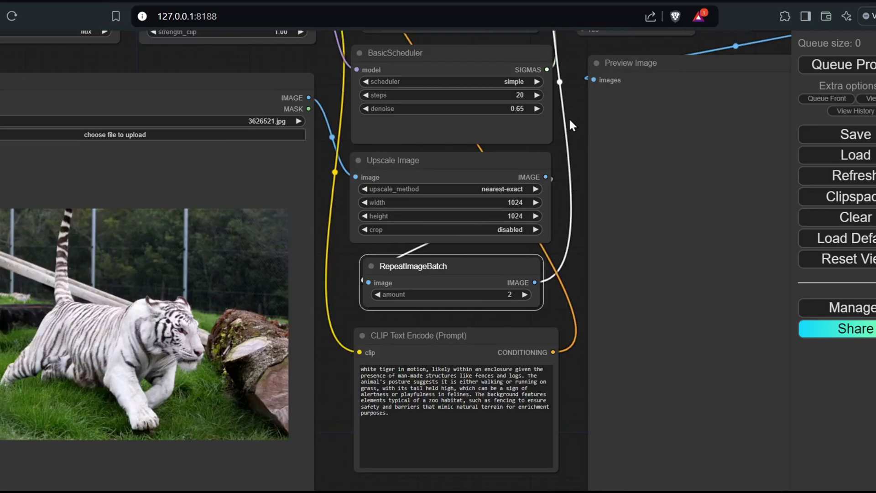
{"action": "scroll", "coordinate": [570, 117], "scroll_direction": "down", "scroll_amount": 2}
{"action": "left_click_drag", "start_coordinate": [571, 108], "coordinate": [531, 300]}
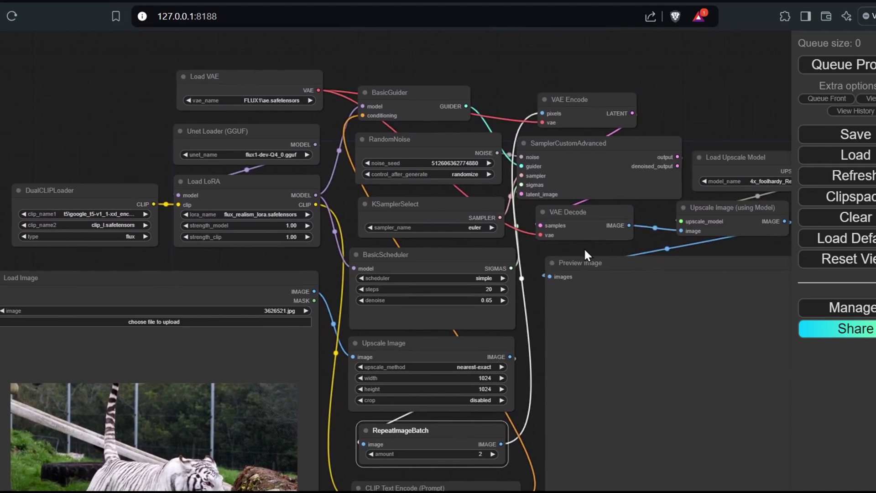
{"action": "left_click_drag", "start_coordinate": [584, 248], "coordinate": [415, 284]}
{"action": "scroll", "coordinate": [641, 221], "scroll_direction": "up", "scroll_amount": 4}
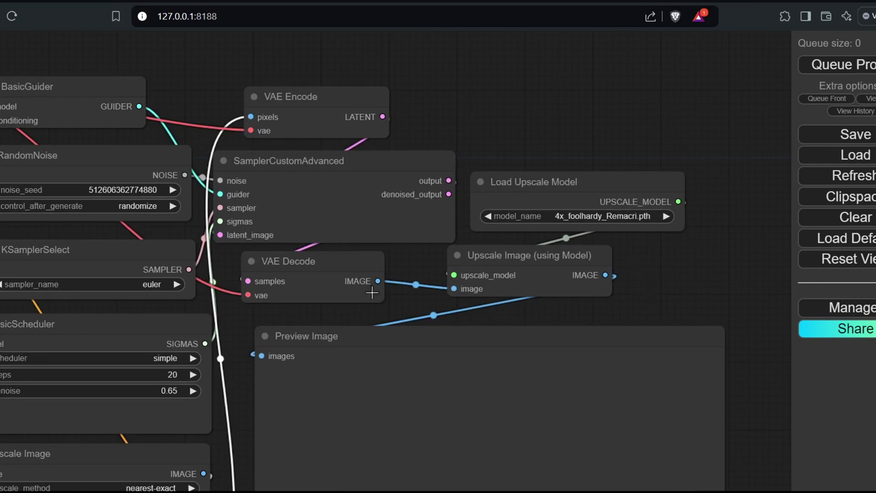
{"action": "left_click_drag", "start_coordinate": [378, 281], "coordinate": [263, 357]}
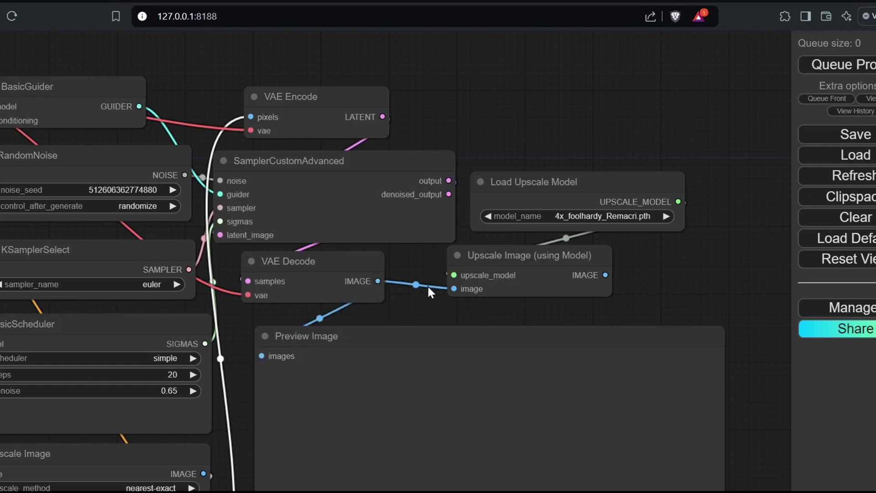
{"action": "left_click_drag", "start_coordinate": [454, 288], "coordinate": [432, 277]}
{"action": "left_click", "coordinate": [621, 311]}
{"action": "left_click_drag", "start_coordinate": [377, 281], "coordinate": [454, 289]}
{"action": "left_click_drag", "start_coordinate": [605, 275], "coordinate": [527, 240]}
{"action": "scroll", "coordinate": [527, 240], "scroll_direction": "down", "scroll_amount": 4}
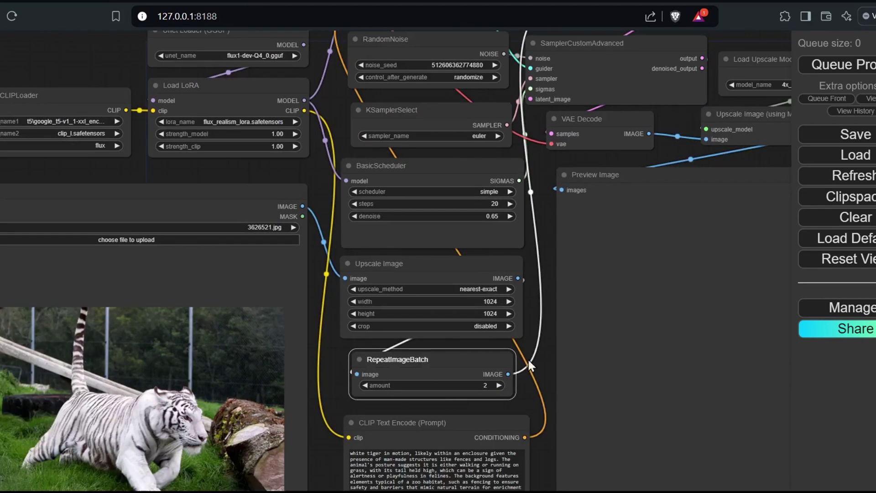
{"action": "left_click_drag", "start_coordinate": [531, 363], "coordinate": [492, 280]}
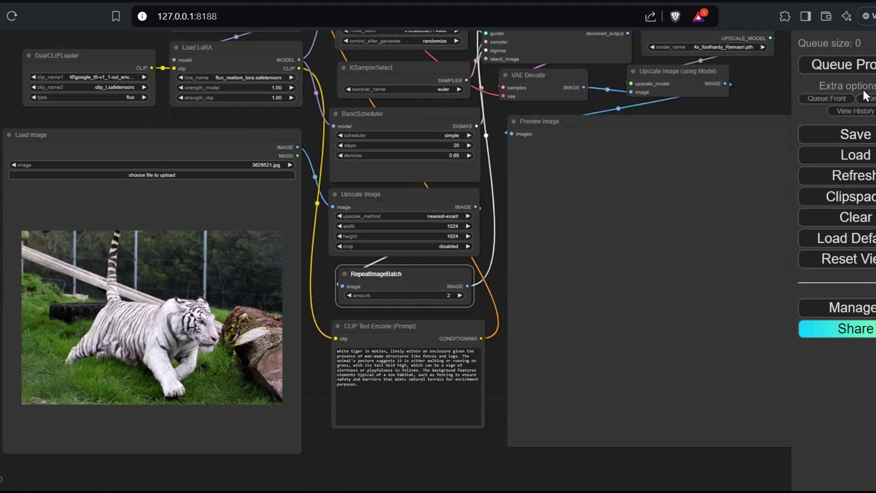
Queue the image-to-image prompt and let all 20 sampling steps finish
{"action": "left_click", "coordinate": [867, 73]}
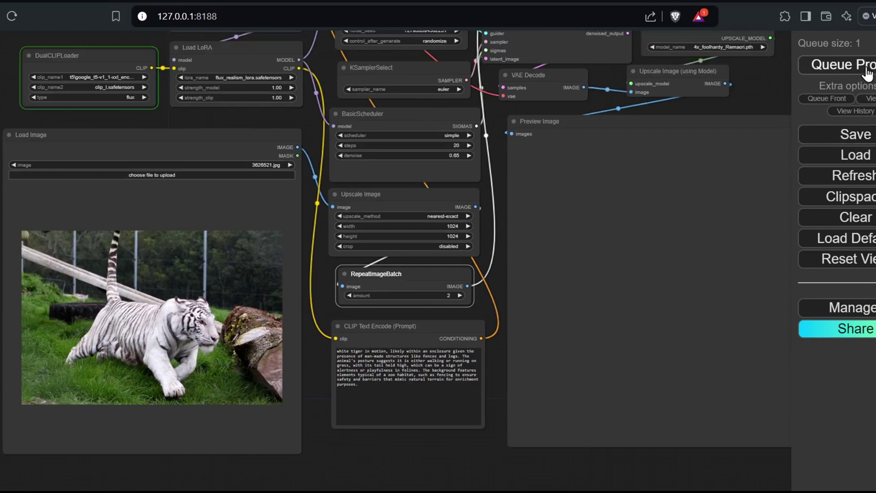
{"action": "left_click_drag", "start_coordinate": [774, 88], "coordinate": [739, 111]}
{"action": "left_click_drag", "start_coordinate": [790, 132], "coordinate": [773, 153]}
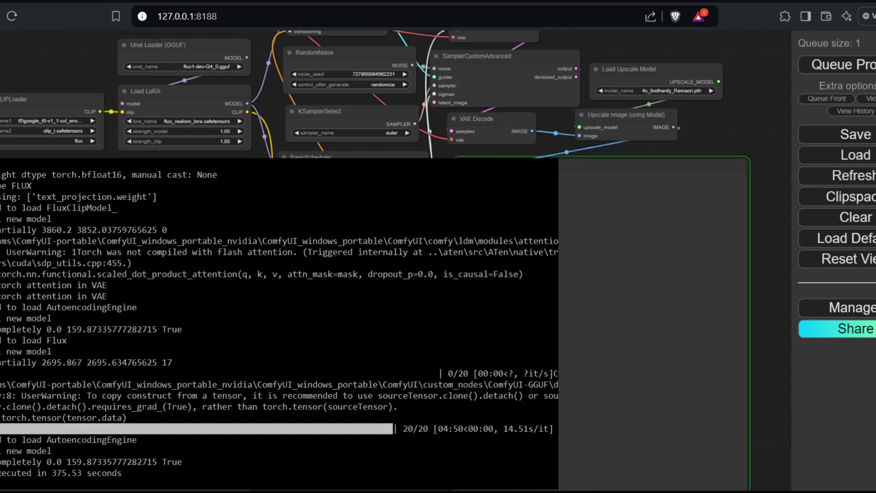
Compare the two white-tiger renders in Preview Image, ending on image 2/2
{"action": "key", "text": "alt+Tab"}
{"action": "scroll", "coordinate": [400, 428], "scroll_direction": "up", "scroll_amount": 3}
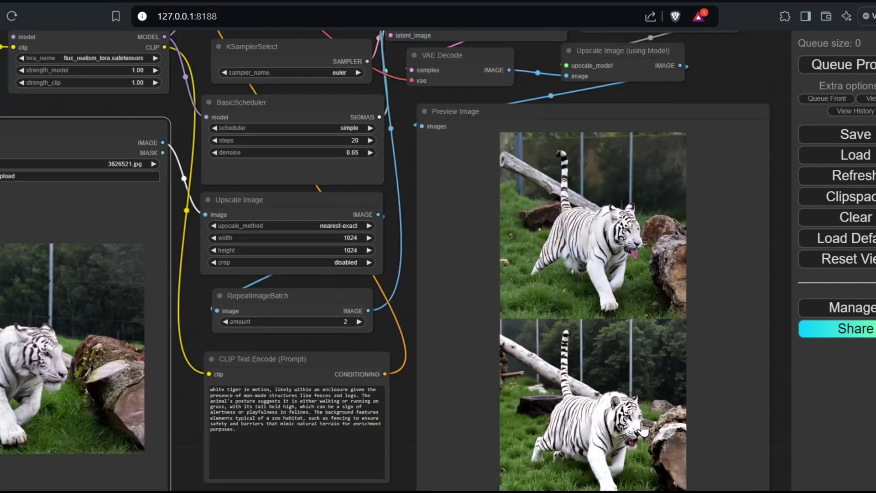
{"action": "scroll", "coordinate": [514, 73], "scroll_direction": "up", "scroll_amount": 2}
{"action": "left_click", "coordinate": [493, 189]}
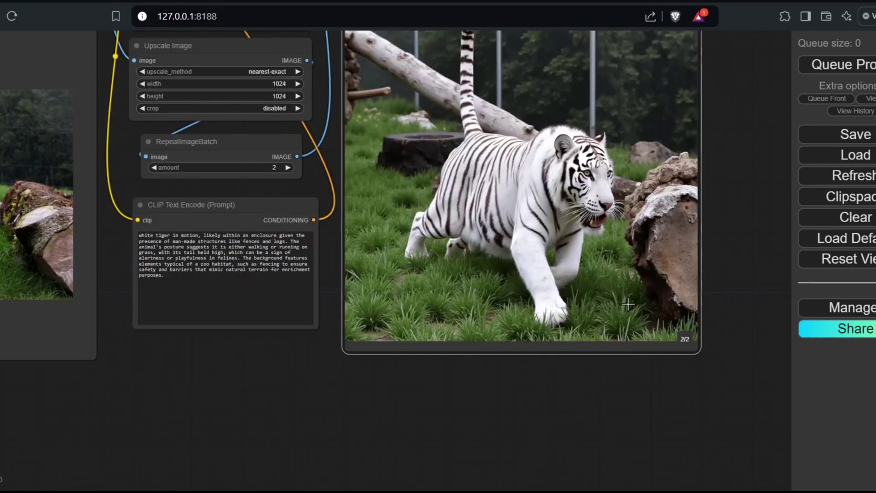
{"action": "scroll", "coordinate": [691, 244], "scroll_direction": "up", "scroll_amount": 2}
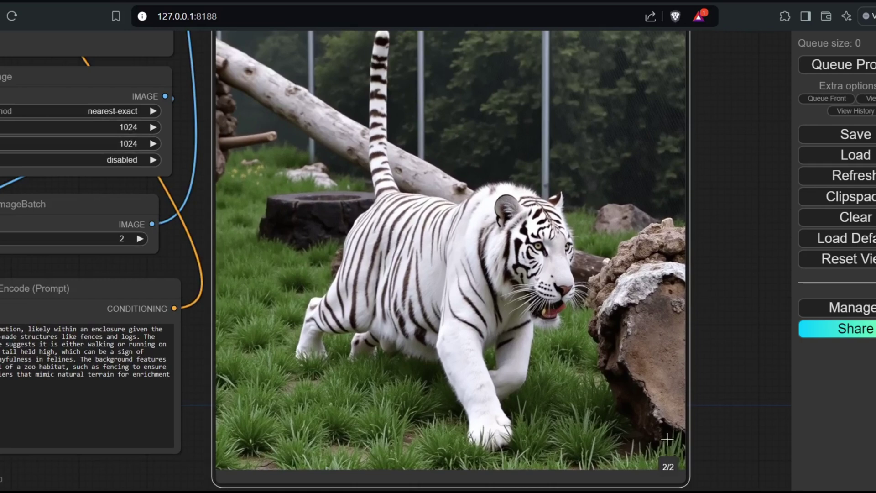
{"action": "left_click", "coordinate": [667, 467]}
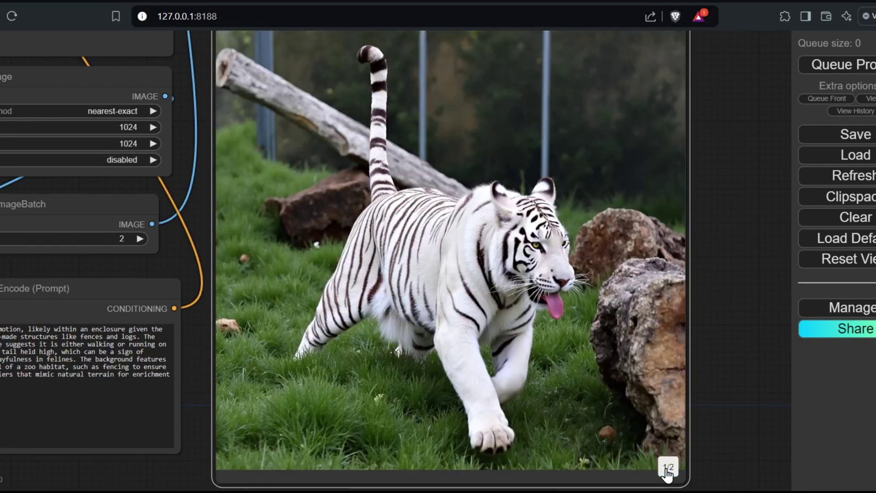
{"action": "left_click", "coordinate": [667, 468]}
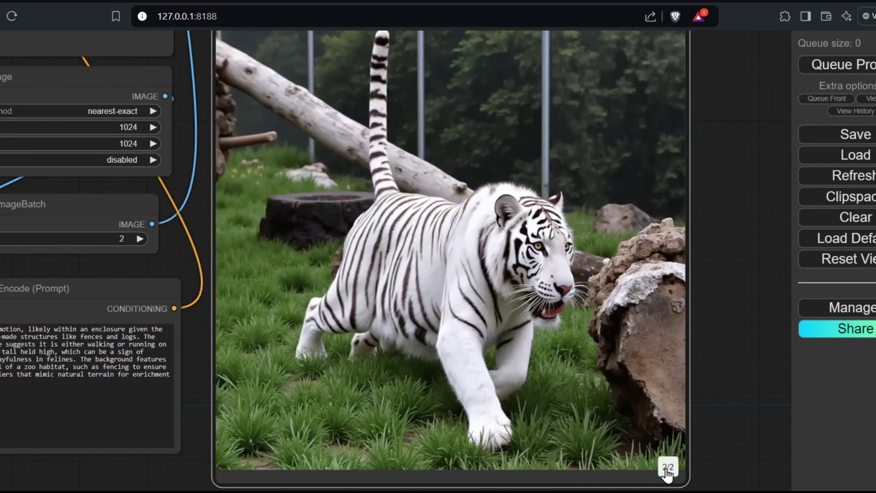
{"action": "scroll", "coordinate": [306, 448], "scroll_direction": "down", "scroll_amount": 3}
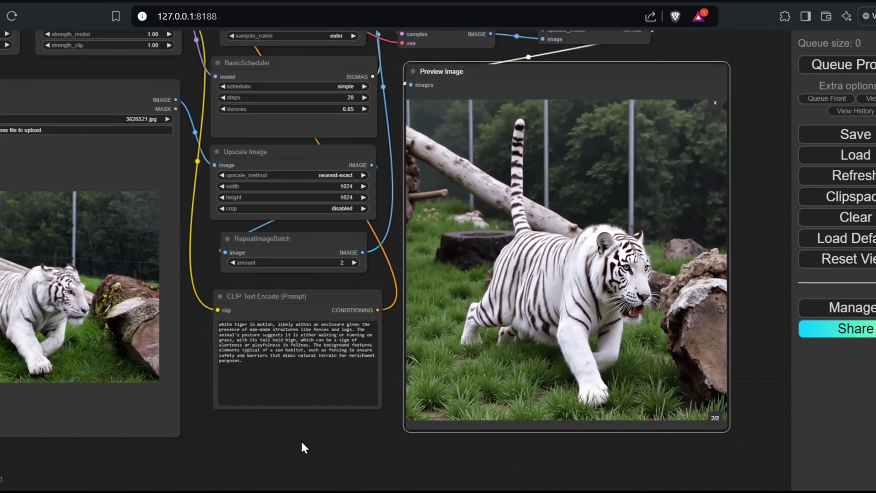
{"action": "scroll", "coordinate": [304, 440], "scroll_direction": "down", "scroll_amount": 2}
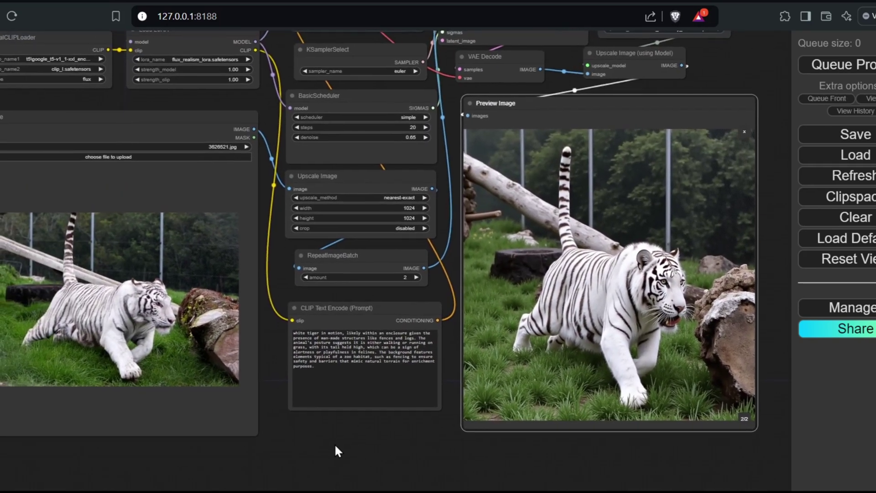